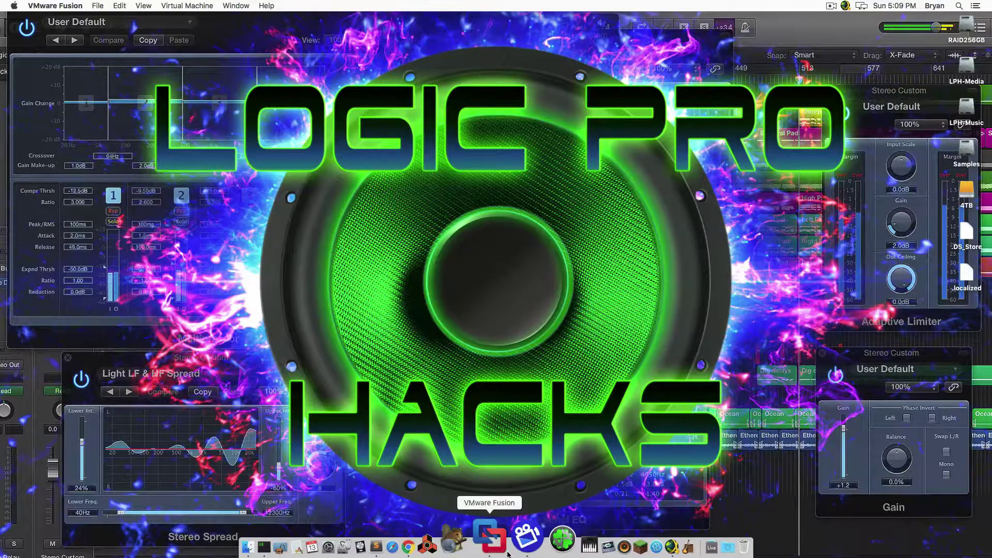
Step: Open the Virtual Machine Library and move its window to the upper left
click(237, 5)
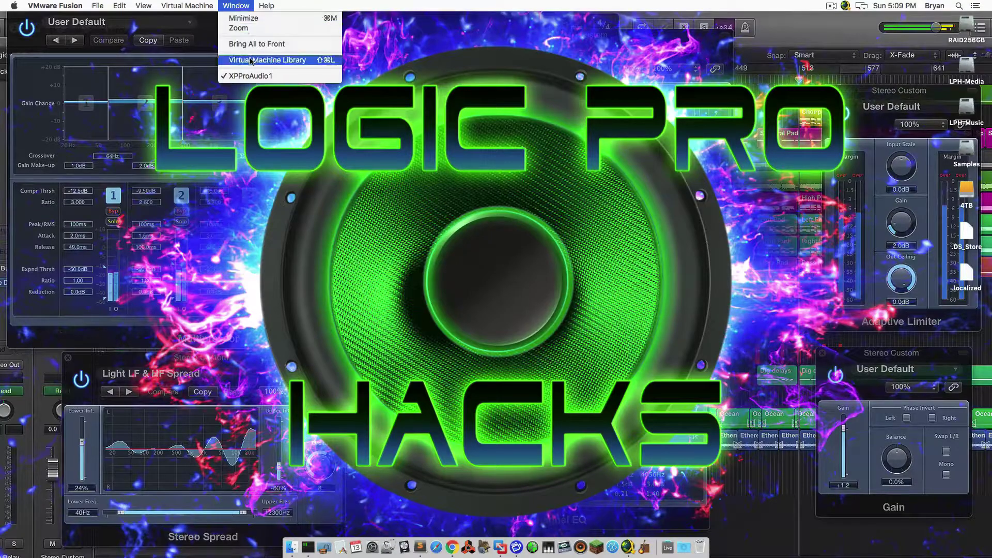
click(554, 86)
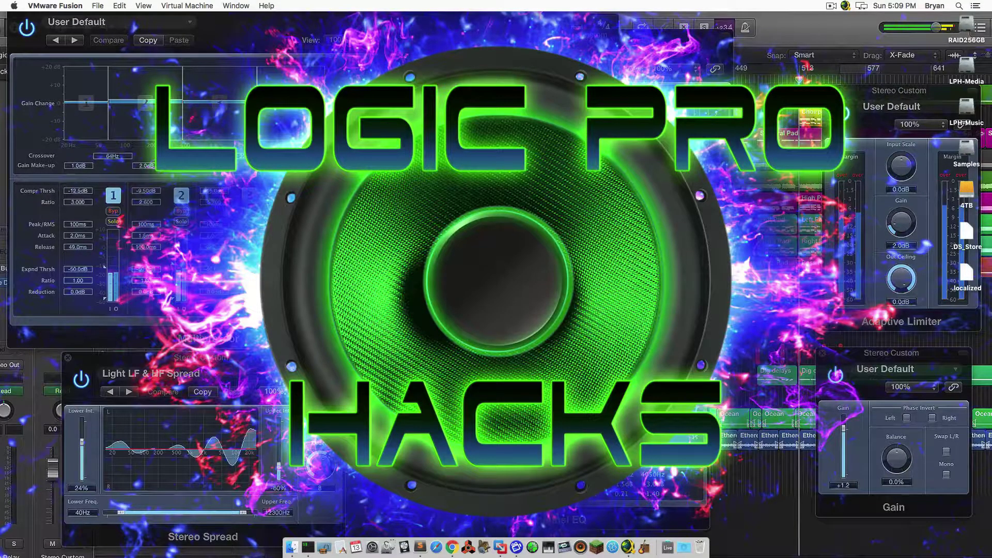
drag(583, 148, 373, 114)
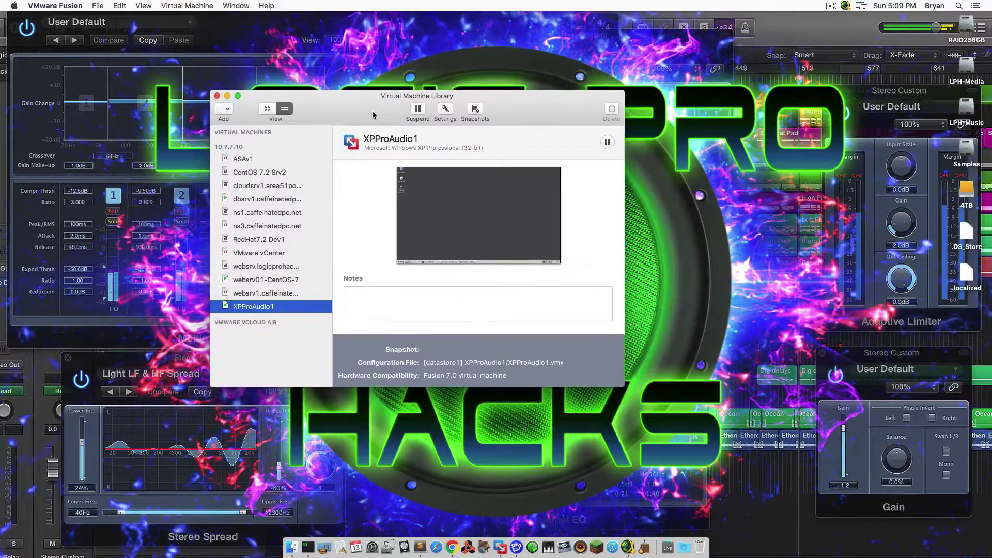
drag(240, 119, 243, 116)
click(231, 106)
click(247, 106)
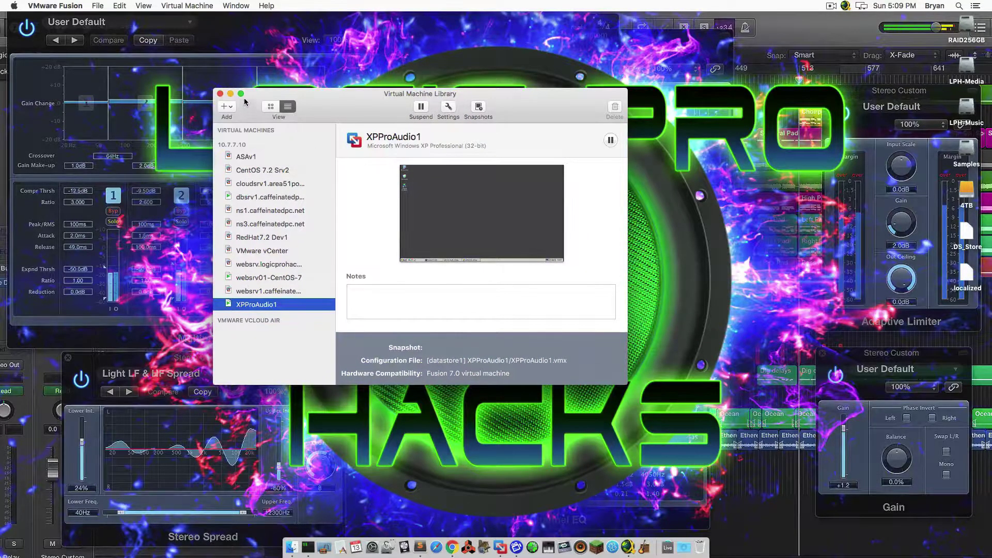
click(98, 5)
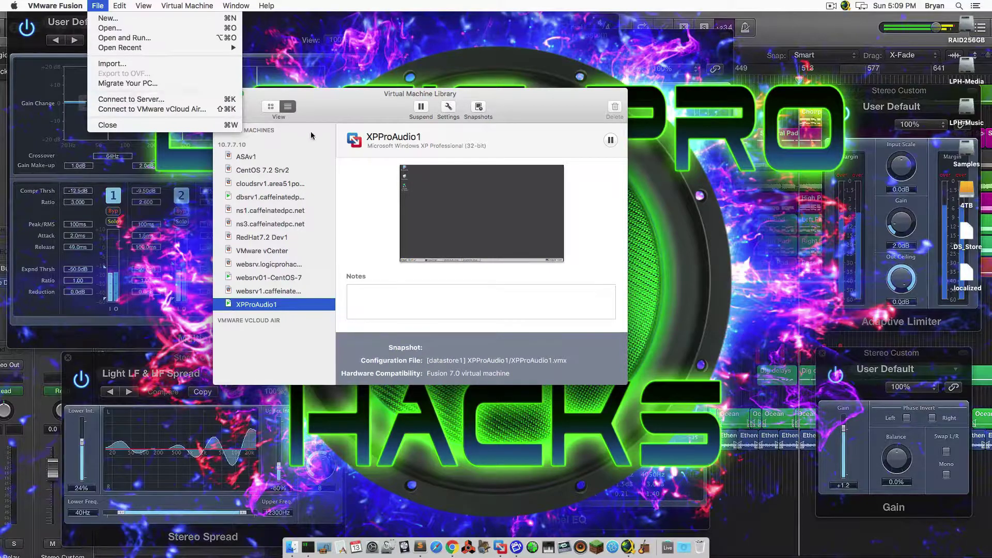
drag(328, 111, 315, 110)
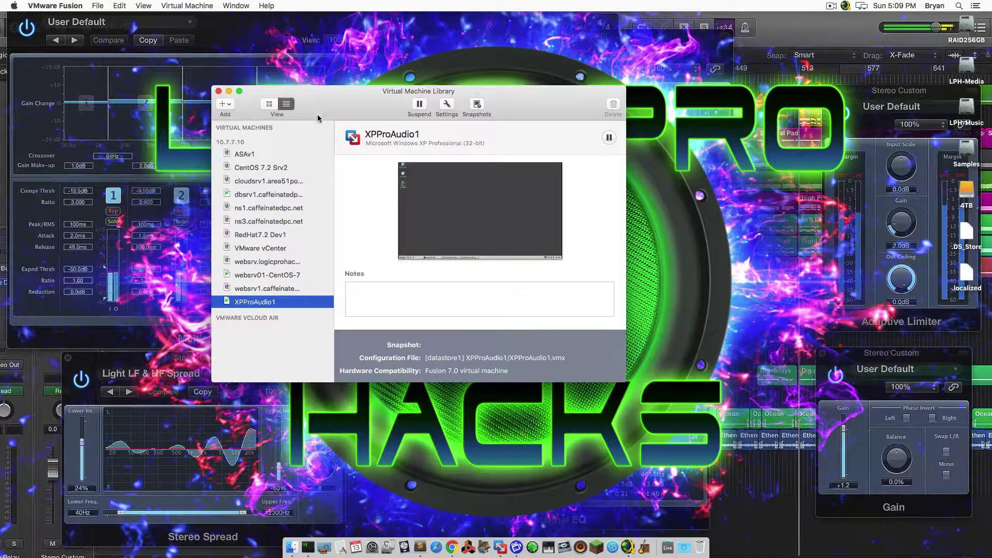
drag(315, 110, 310, 124)
Step: Start the XPProAudio1 virtual machine and shift its console so the library stays visible
double_click(475, 225)
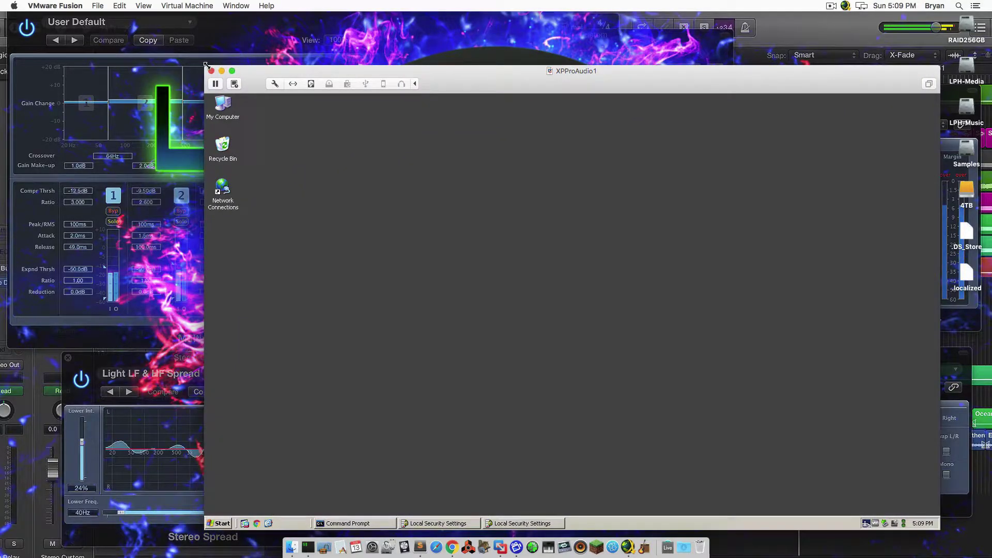
right_click(271, 314)
click(249, 361)
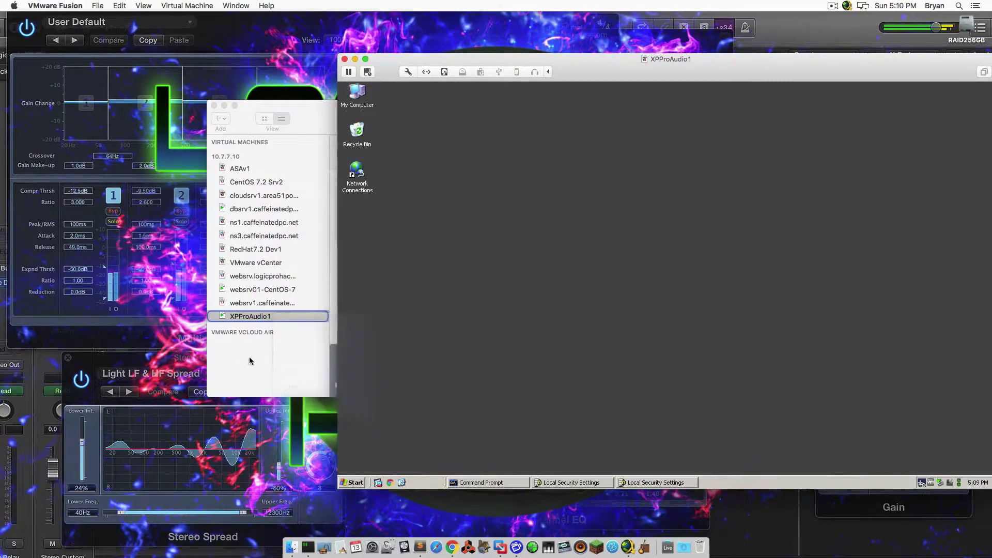
drag(571, 58, 514, 41)
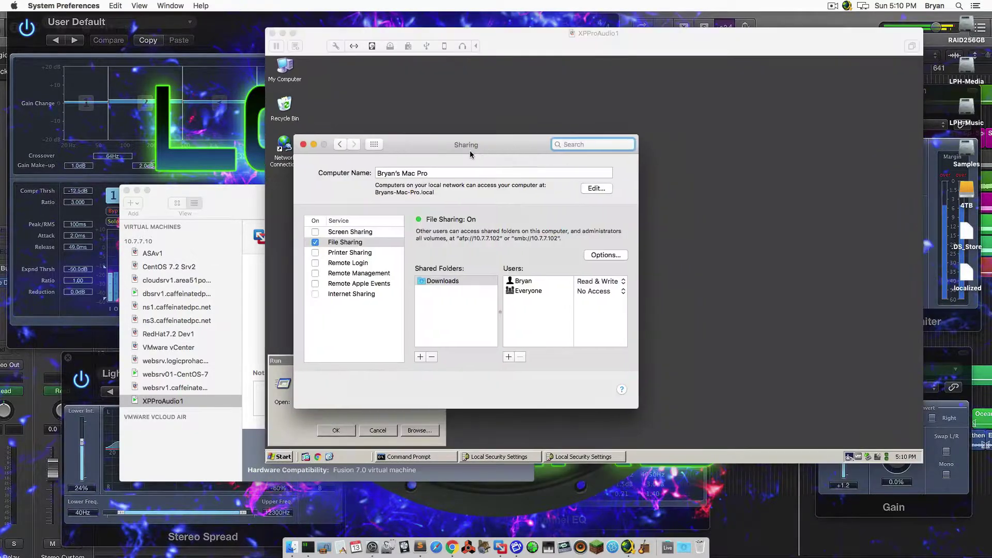
Step: Close the virtual machine library and return System Preferences to the all-panes overview
mouse_move(511, 147)
mouse_down()
mouse_move(526, 138)
mouse_move(496, 186)
mouse_move(500, 148)
mouse_up()
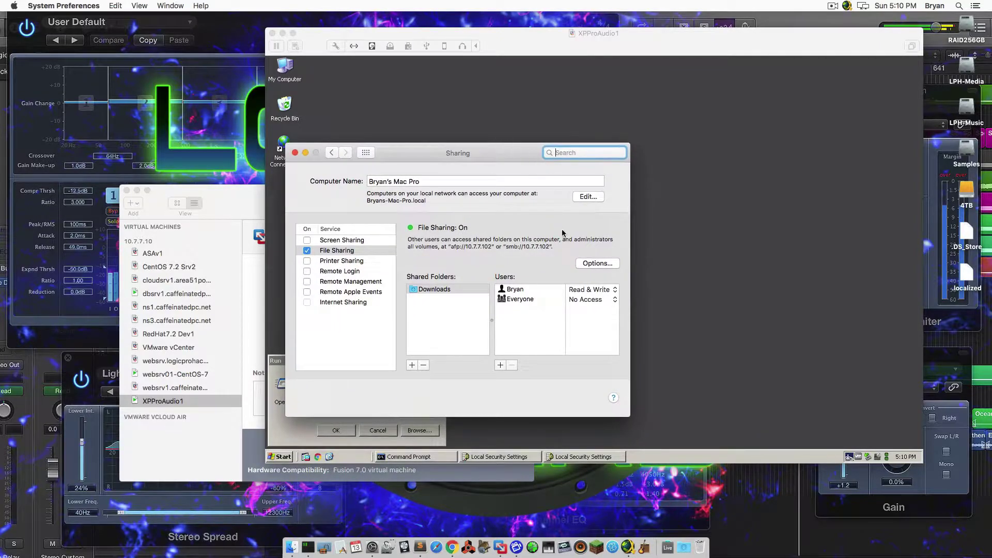
click(229, 192)
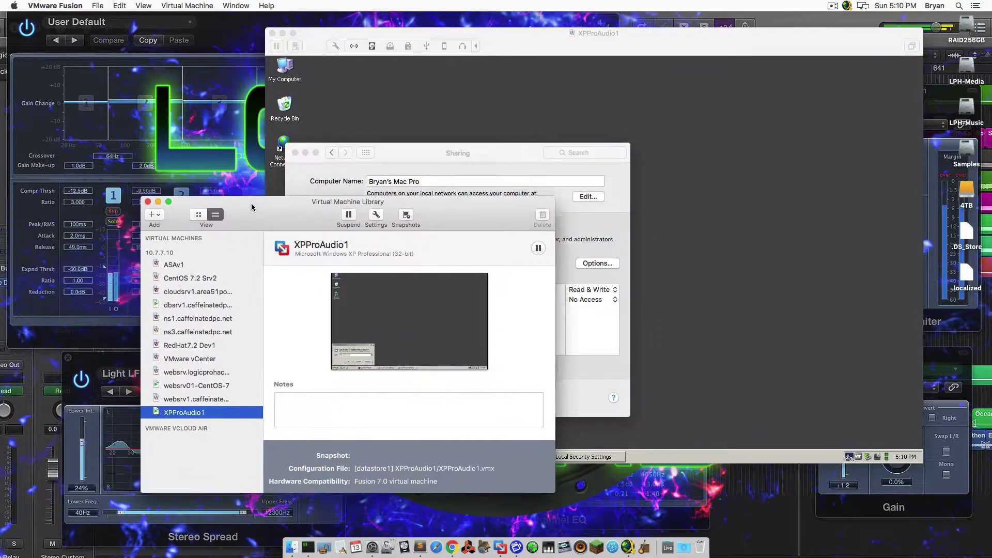
click(460, 180)
click(366, 152)
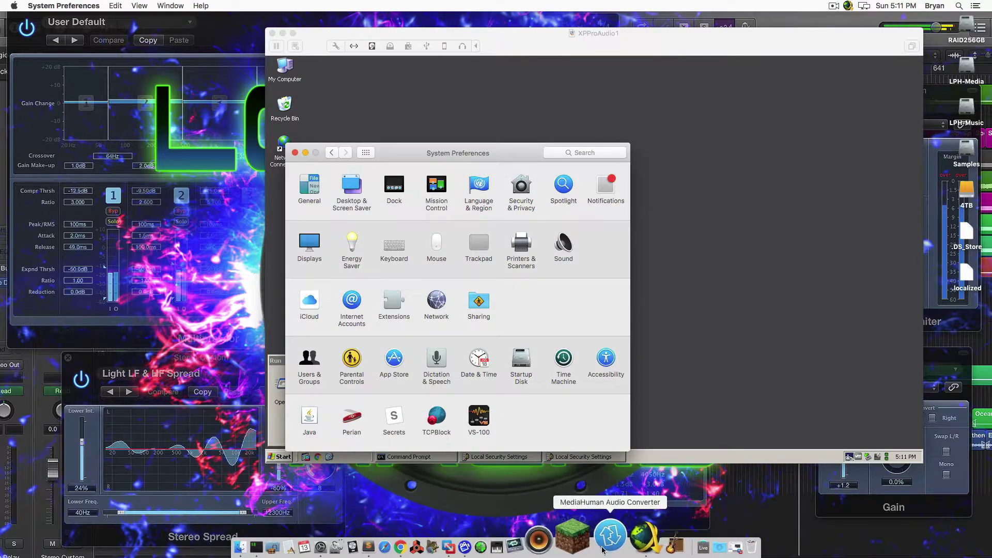
Step: Bring System Preferences back to the front from the Dock and move it up and right
click(663, 541)
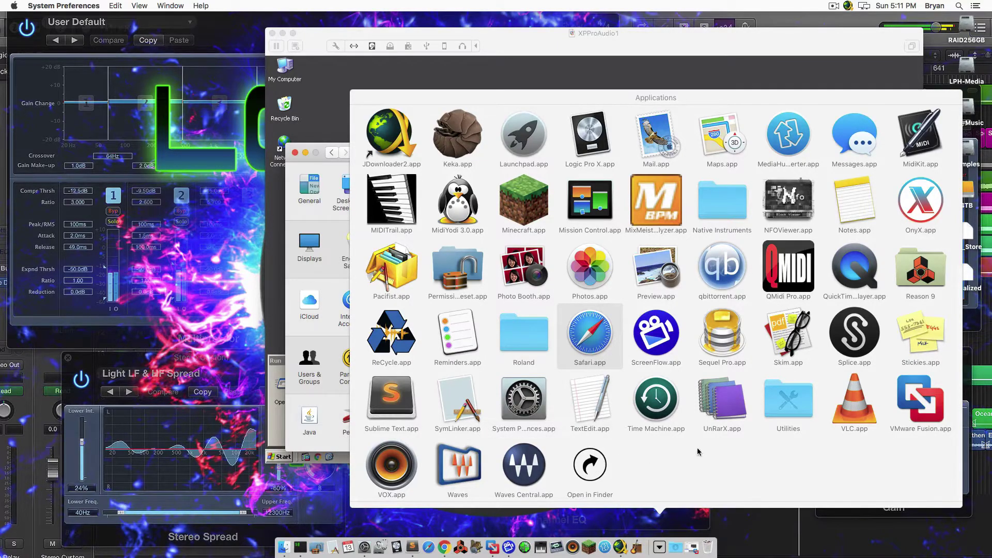
click(333, 101)
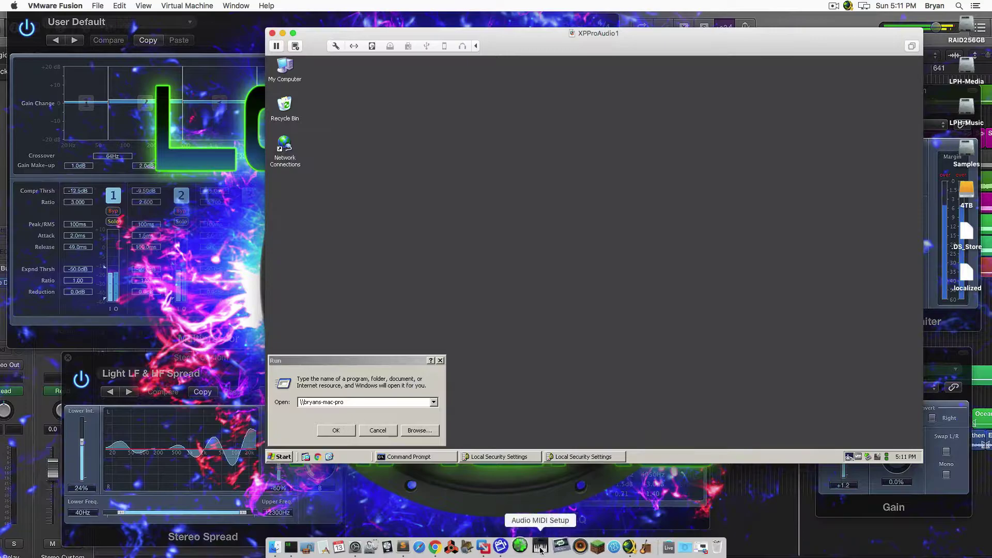
right_click(362, 543)
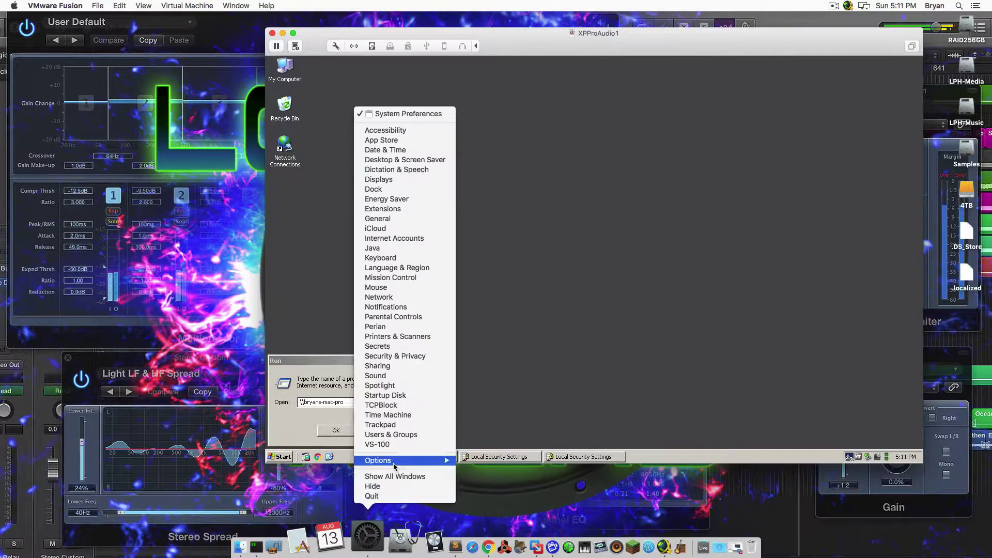
click(377, 533)
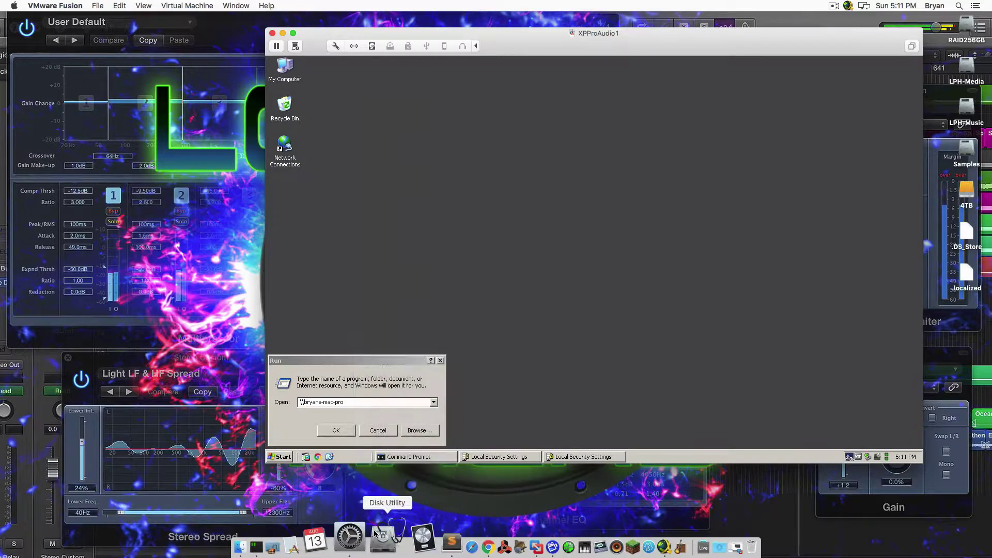
drag(438, 151, 524, 127)
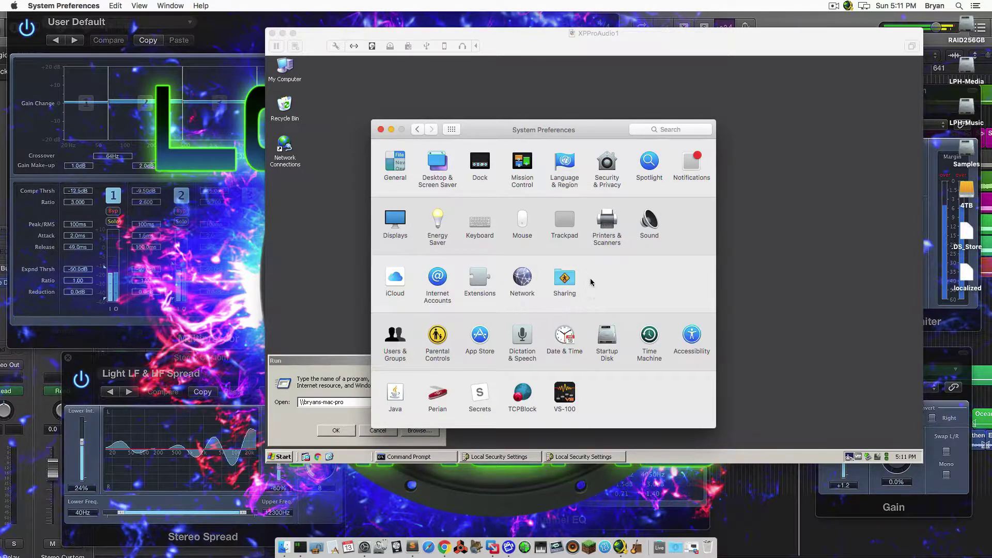
Step: Open Sharing, select the Downloads shared folder, and bring up the File Sharing options
click(563, 279)
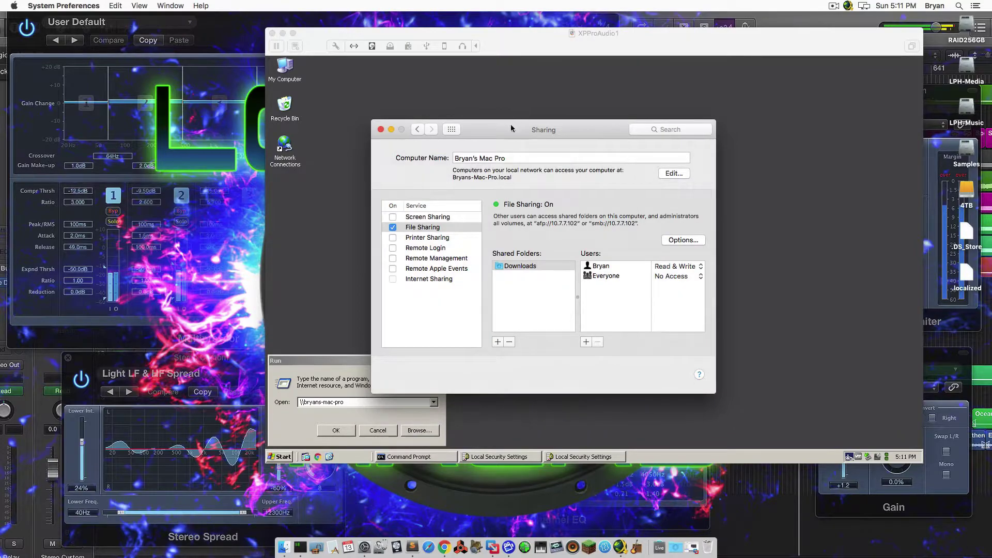
drag(511, 125, 525, 115)
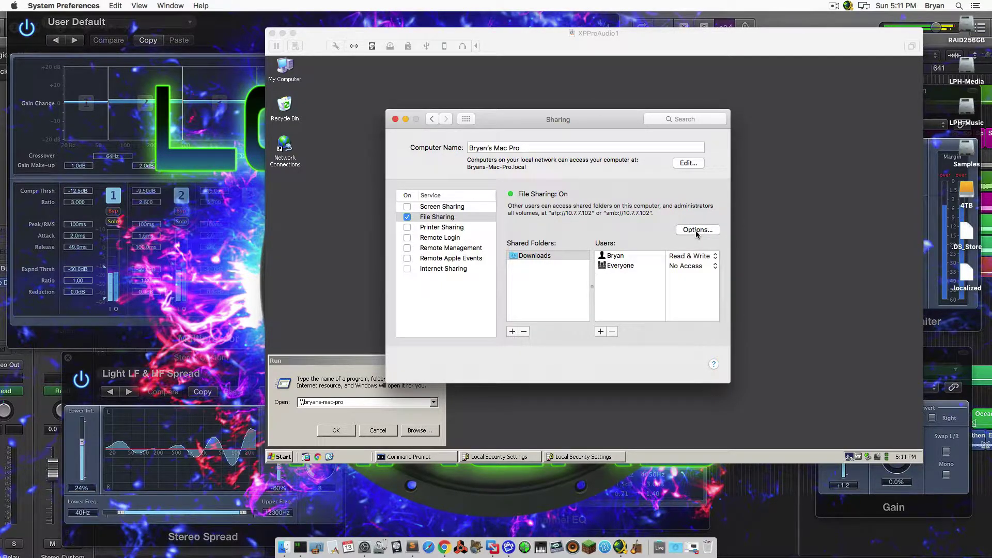
click(530, 292)
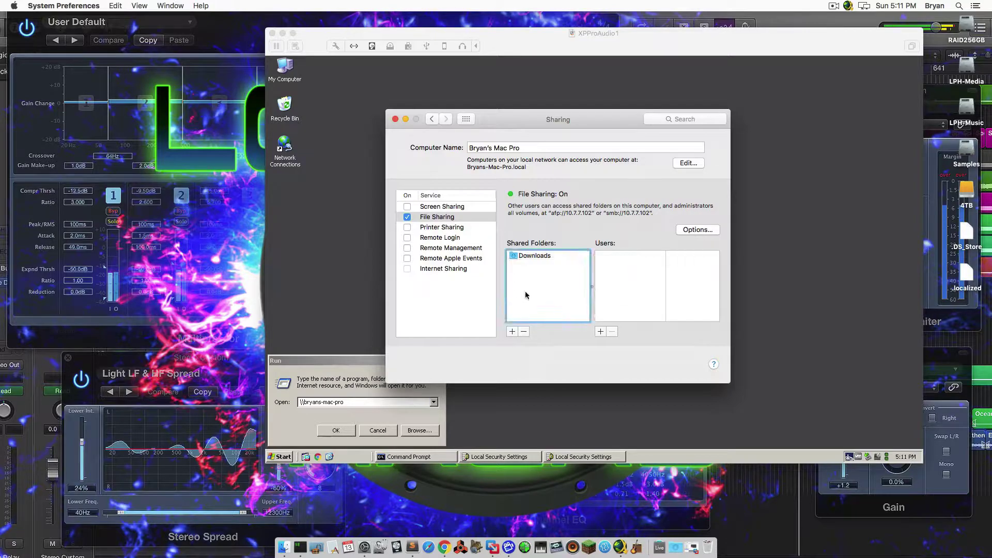
click(535, 255)
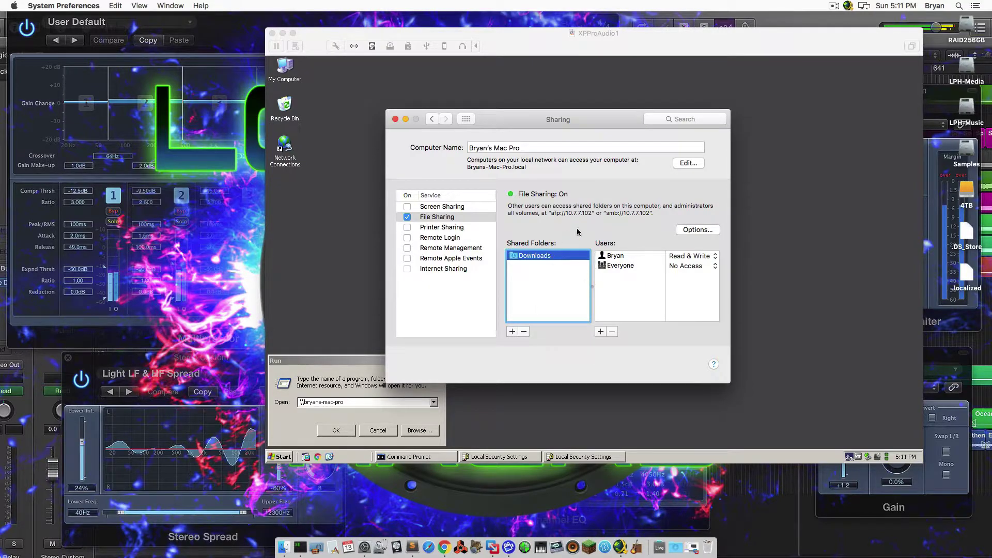
click(693, 229)
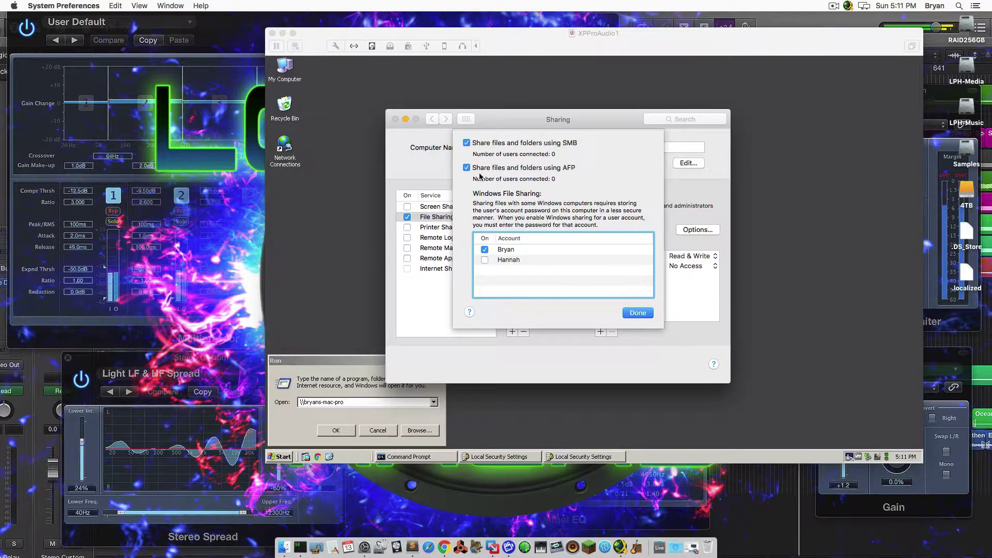
Step: Keep SMB on with only the main account enabled for Windows sharing, then move Sharing top-left
click(516, 261)
click(471, 146)
click(472, 147)
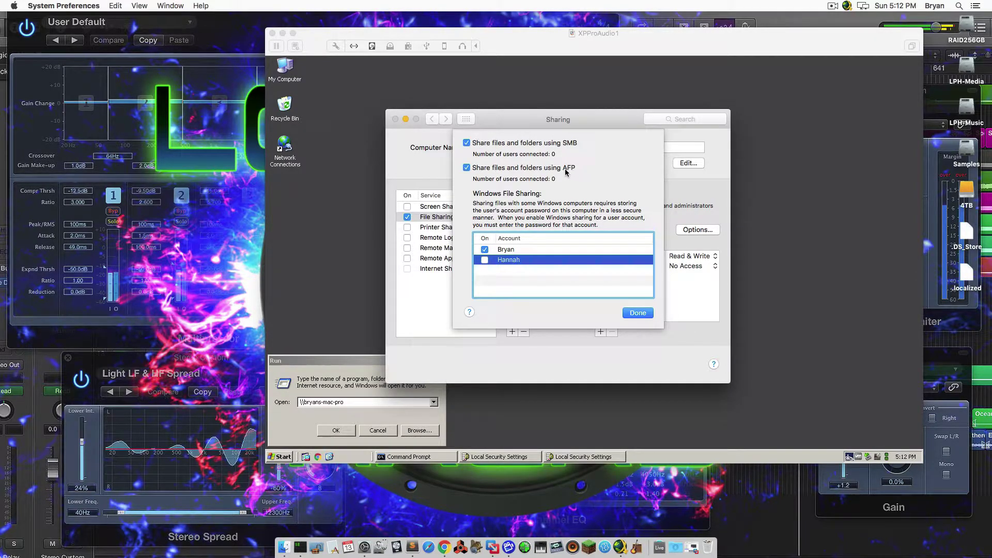
click(545, 250)
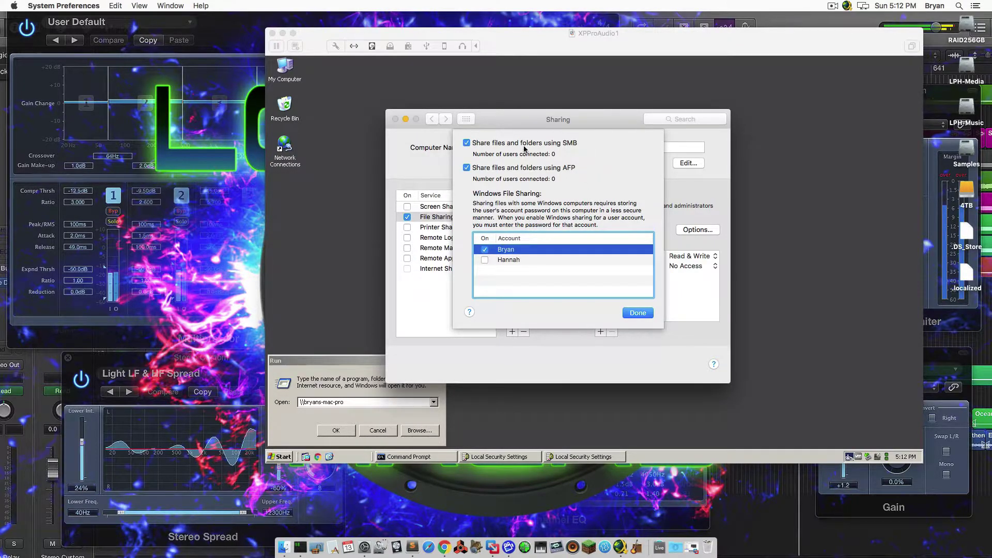
click(642, 316)
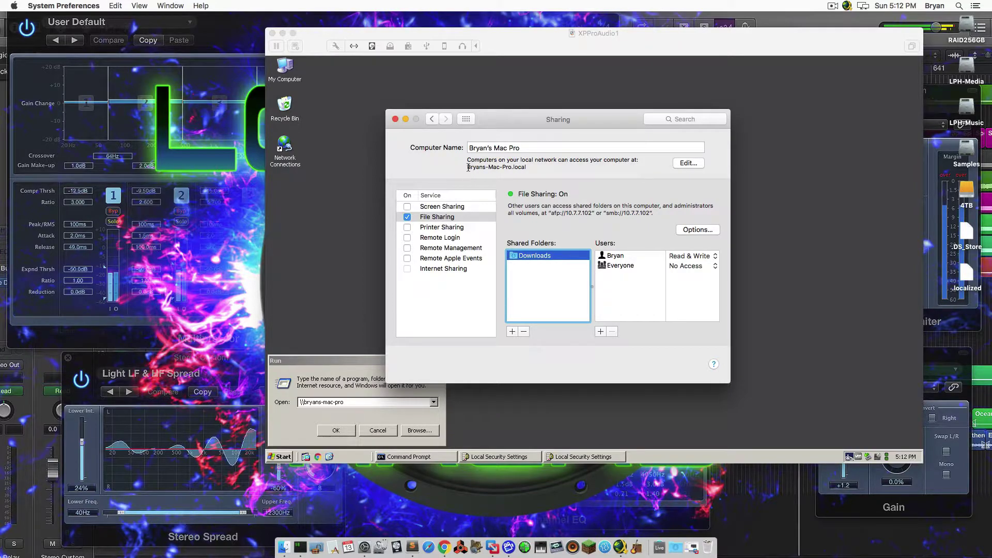
drag(467, 167, 512, 169)
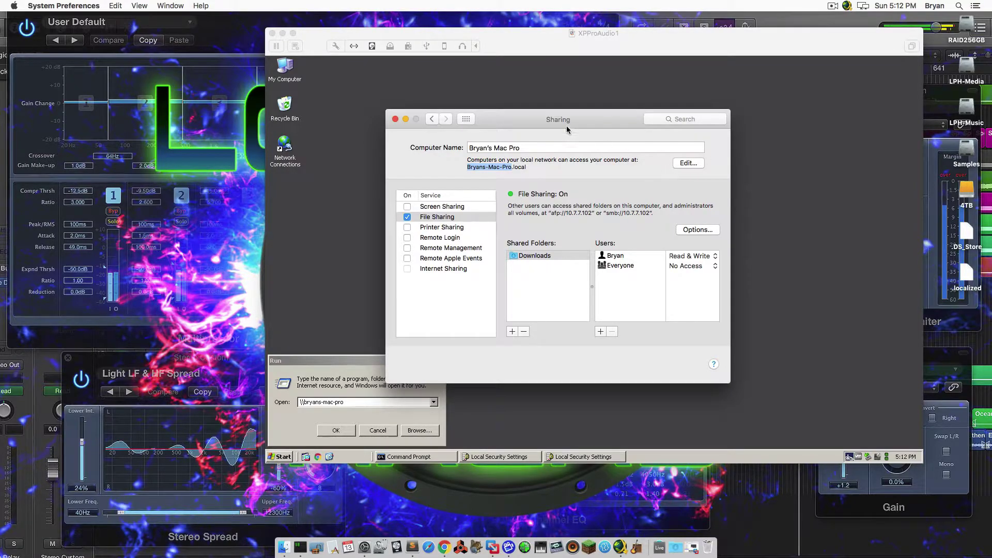
drag(567, 126, 192, 66)
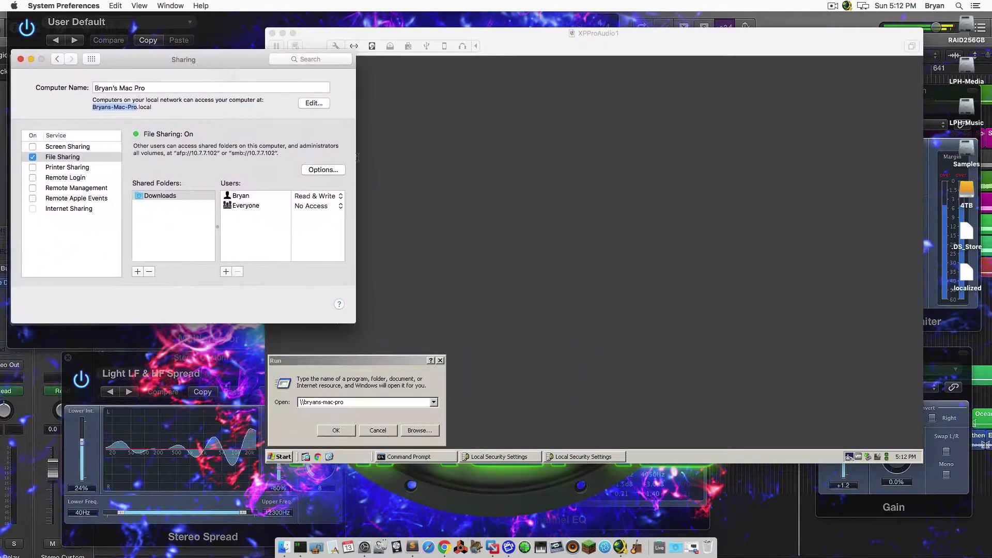
Step: Dismiss the old Run prompts in the XP guest and reposition the virtual machine window
click(545, 161)
click(336, 430)
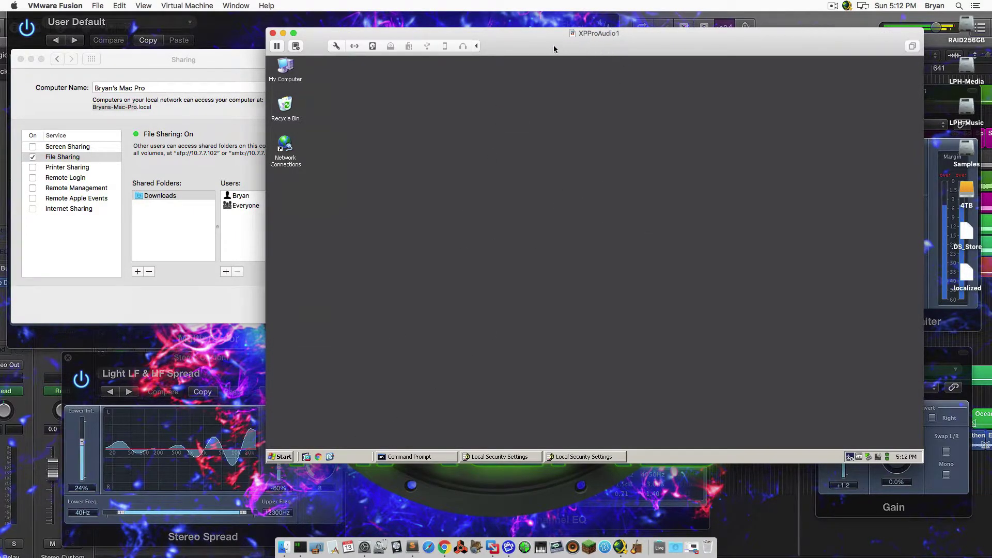
drag(553, 45, 542, 57)
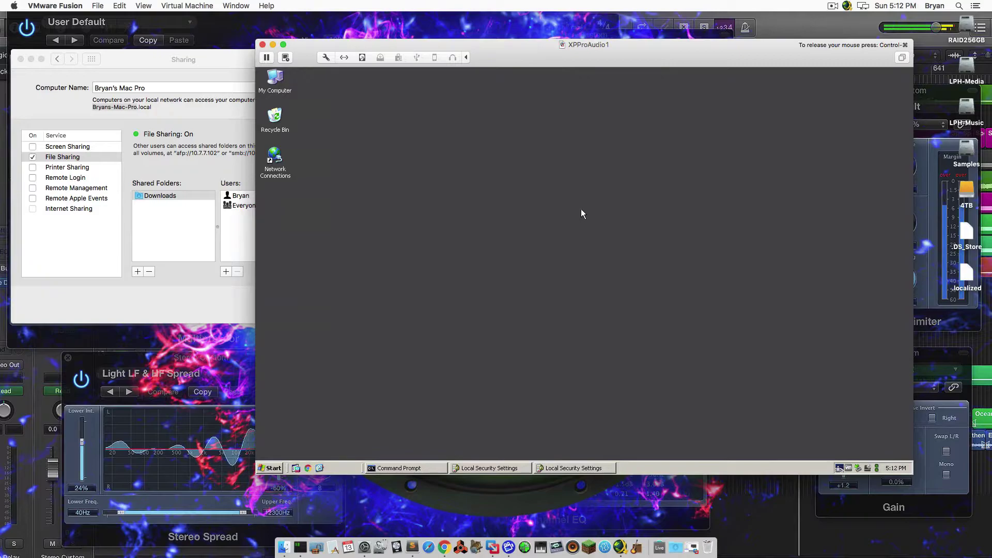
click(273, 468)
click(382, 435)
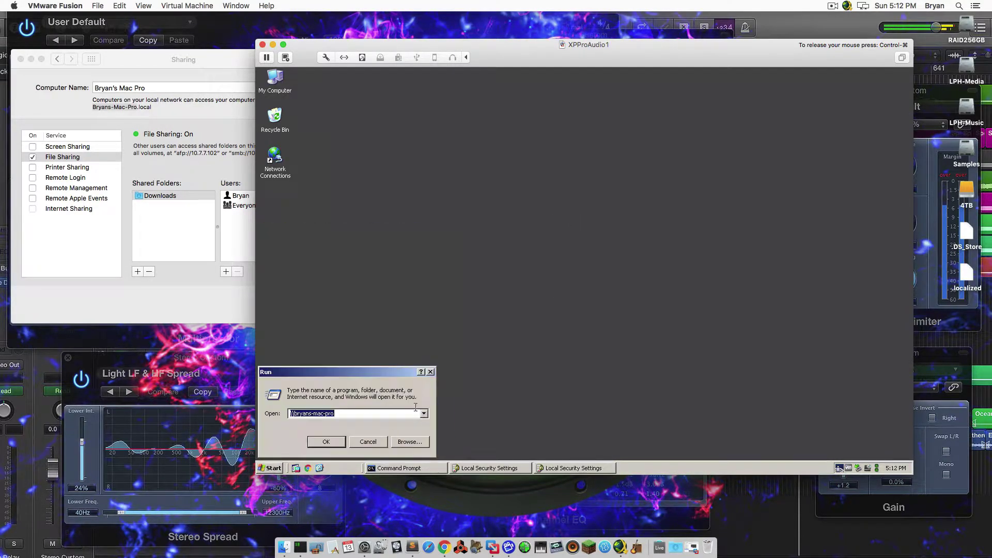
click(352, 412)
click(365, 443)
Step: Reopen Run with the Mac's network path and check the Mac's local address in Sharing
click(274, 468)
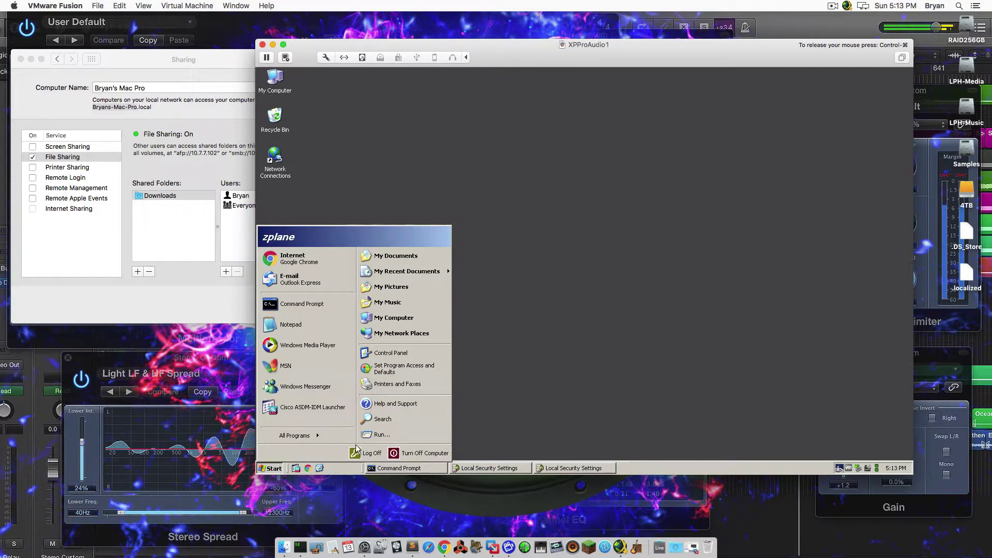
click(390, 436)
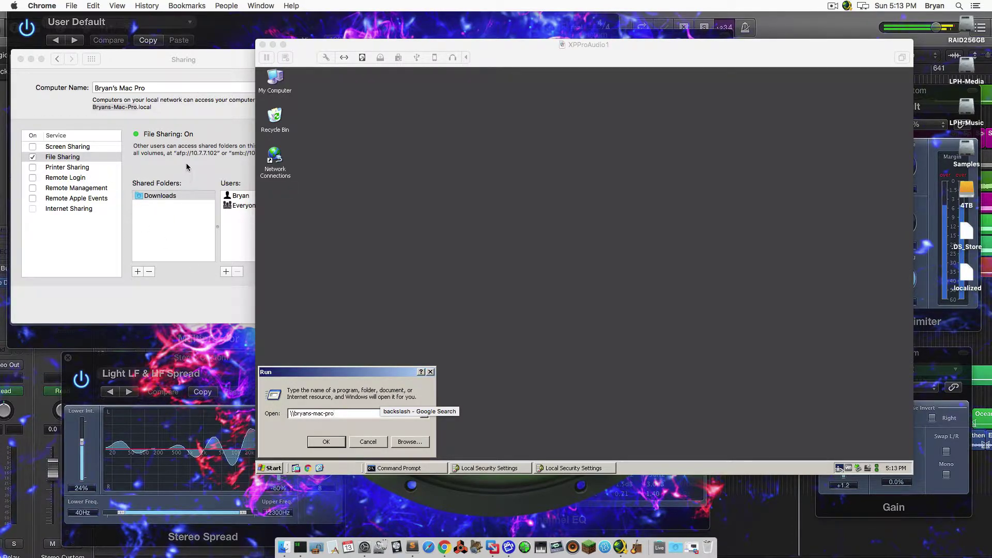
click(101, 106)
drag(93, 107, 131, 107)
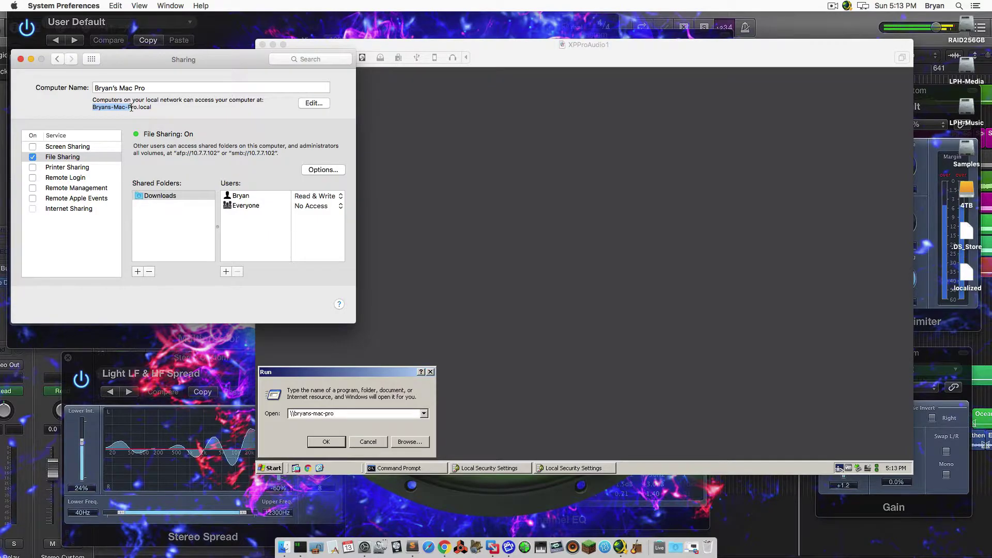
Step: Submit the Mac's network path from Run and dismiss the Access is denied error
click(342, 414)
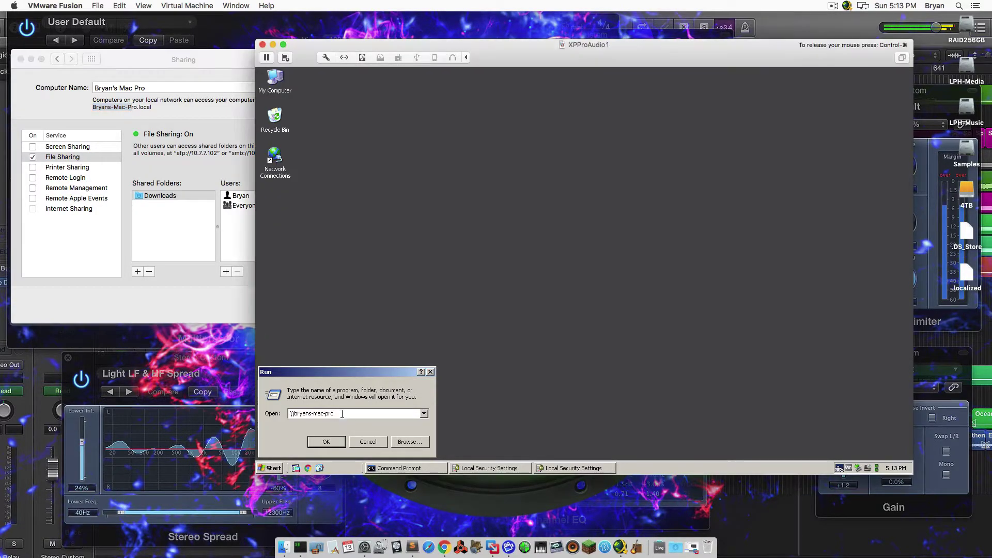
click(336, 442)
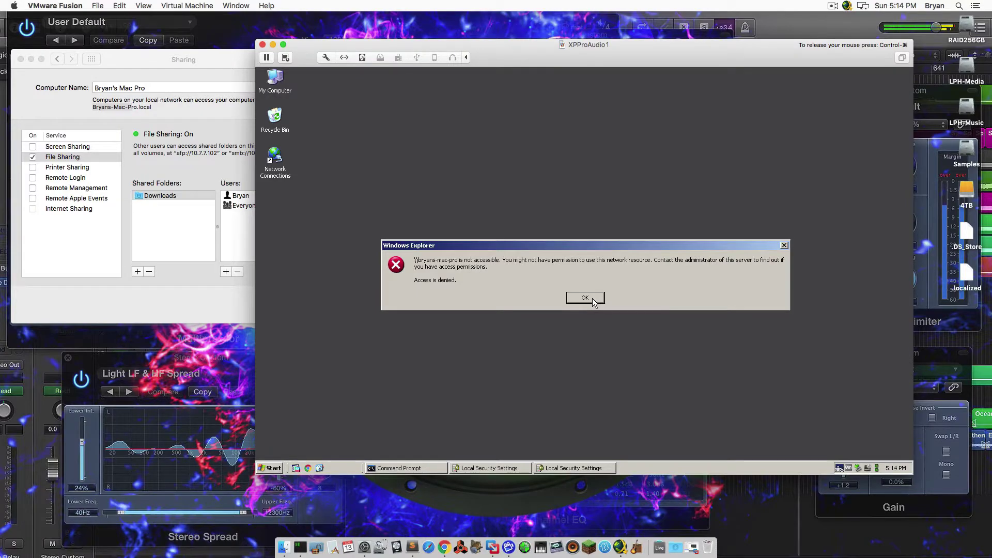
click(594, 300)
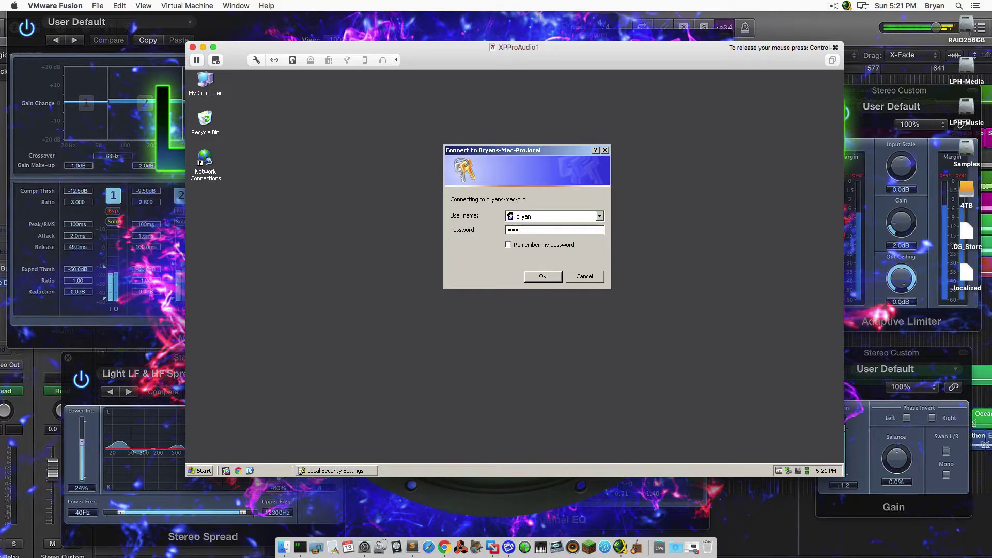
Step: Enter the account password with password remembering on and submit the login
text(•••)
click(527, 246)
key(shift+Tab)
text(••••••)
key(Return)
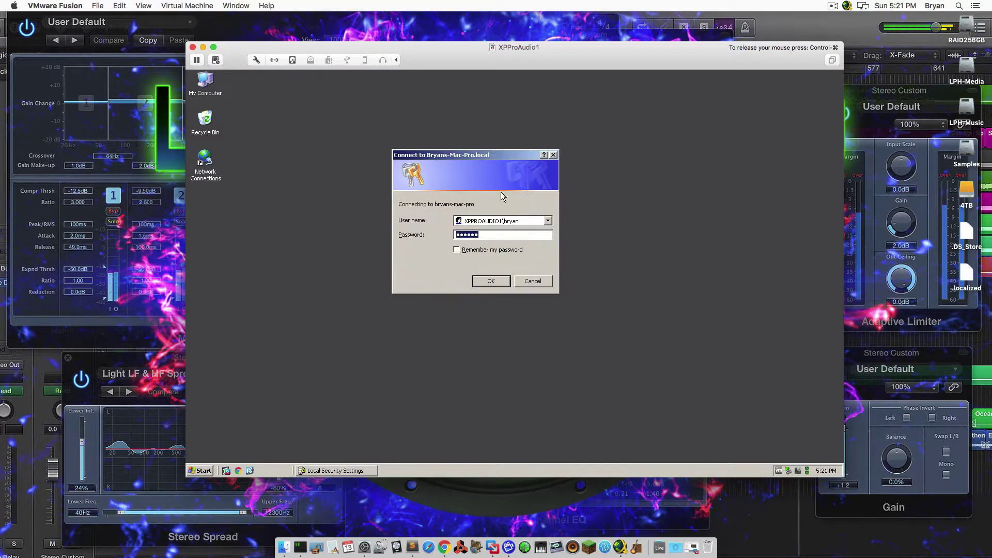
Step: Replace the XPPROAUDIO1 prefix in the user name with the Mac's name and retry the login
double_click(492, 221)
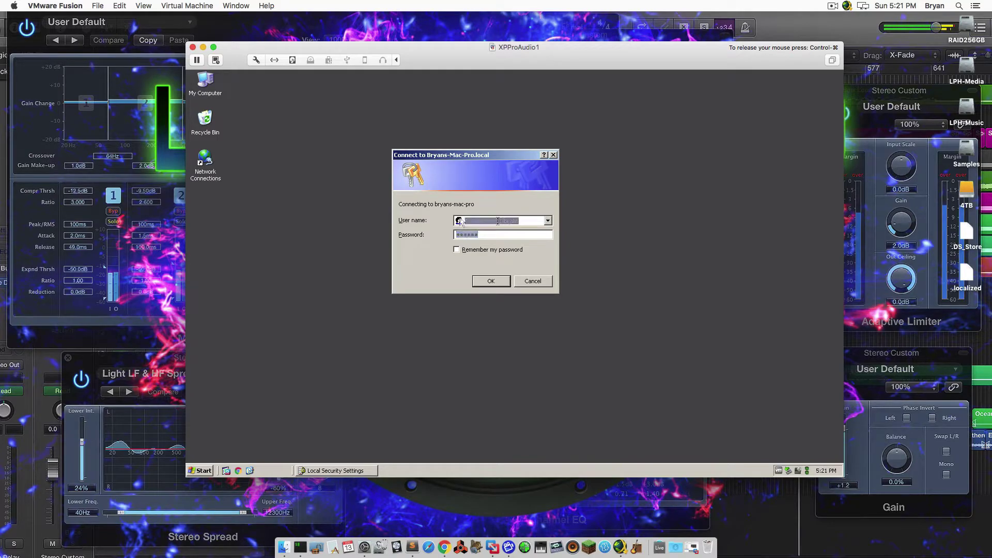
drag(465, 220, 503, 221)
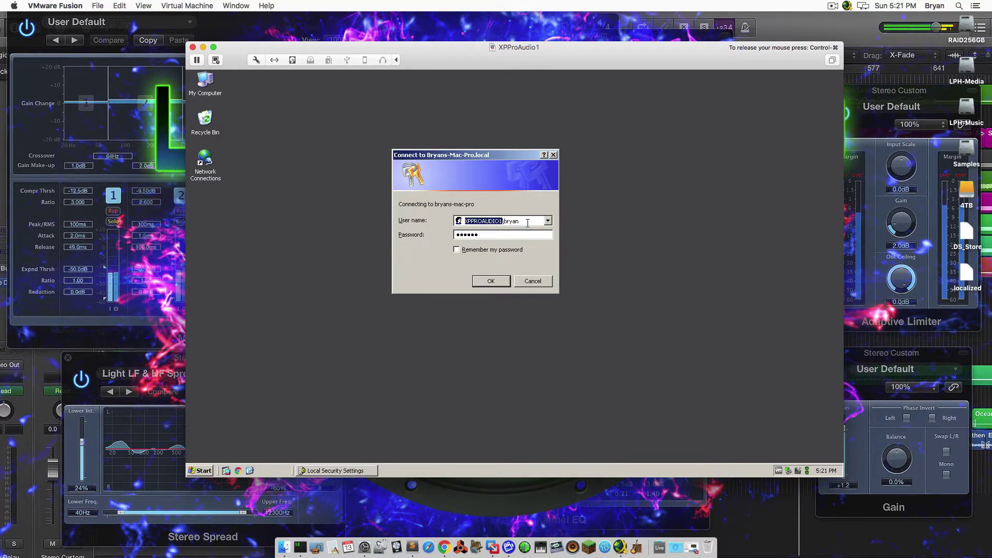
drag(528, 222, 462, 223)
key(super+Tab)
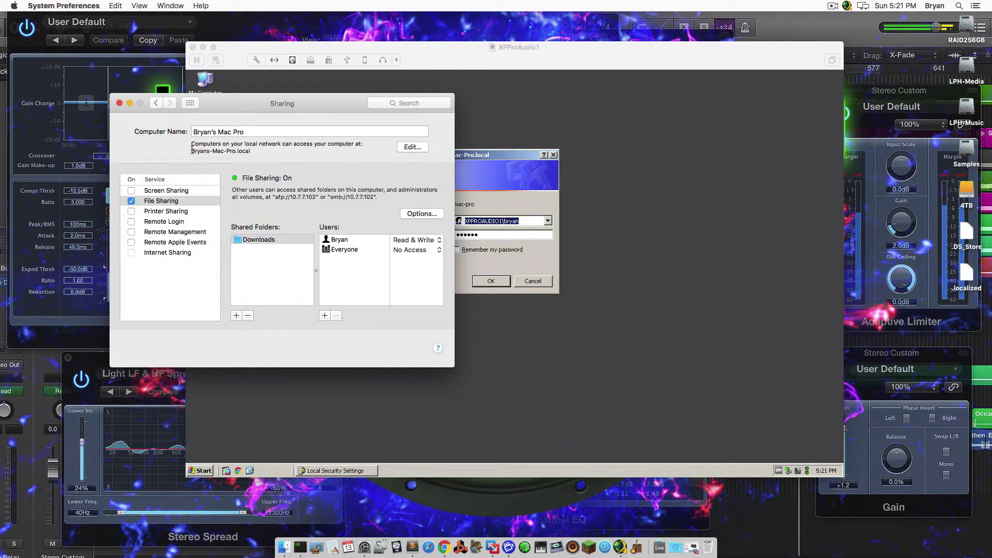
drag(192, 152, 236, 150)
click(482, 175)
click(472, 221)
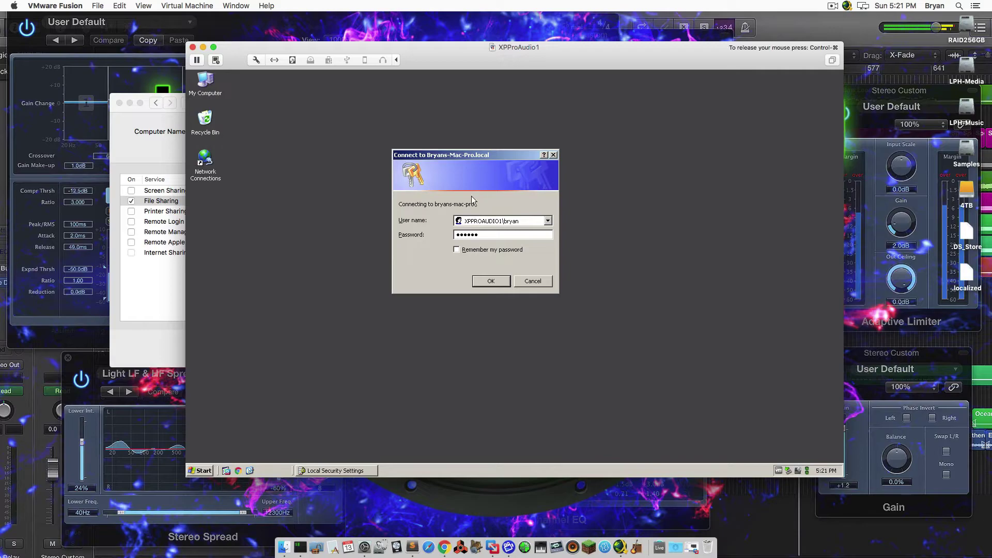
mouse_move(491, 221)
mouse_down()
mouse_move(446, 217)
mouse_move(501, 221)
mouse_up()
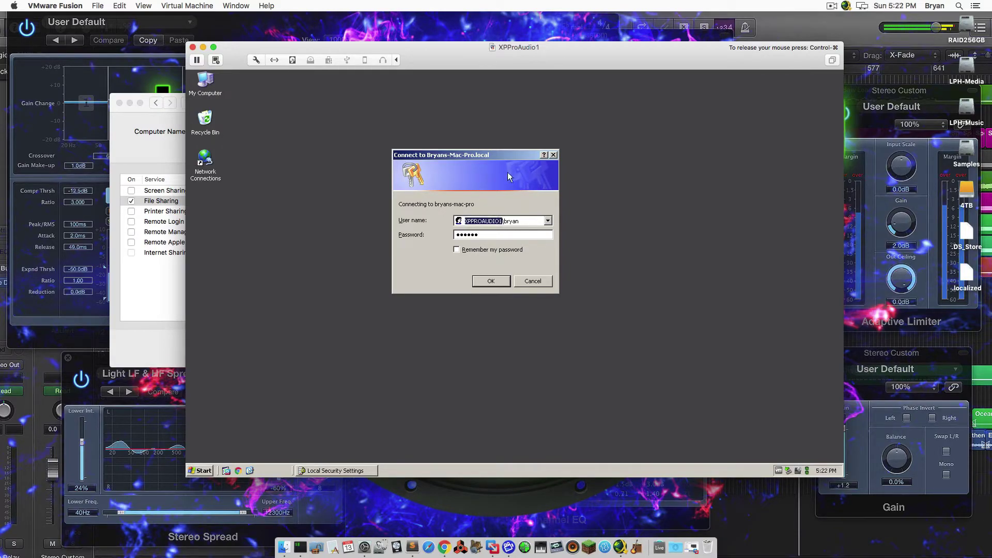
text(bryans-mac-pro)
click(487, 280)
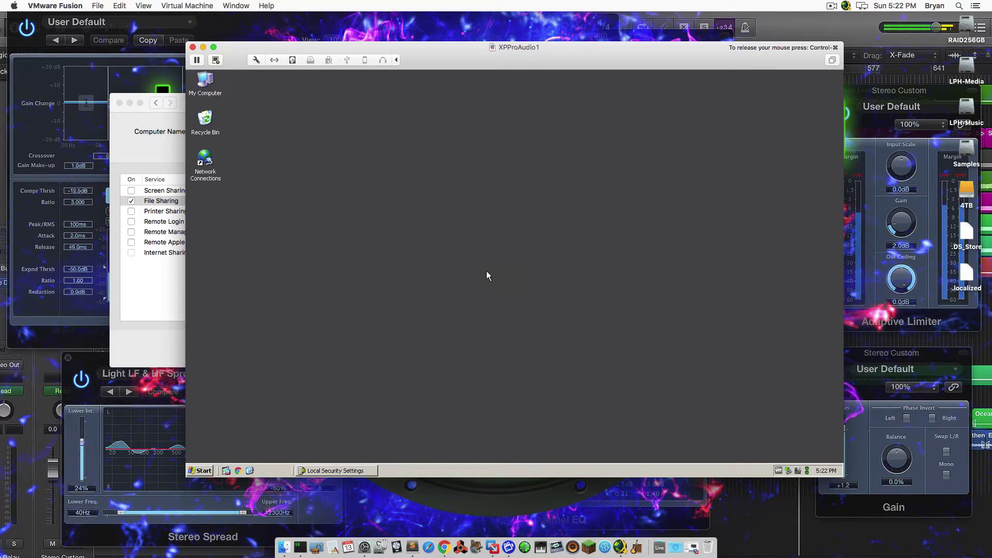
Step: Move the login dialog aside and close it
drag(505, 200, 432, 159)
click(471, 225)
drag(469, 224, 409, 221)
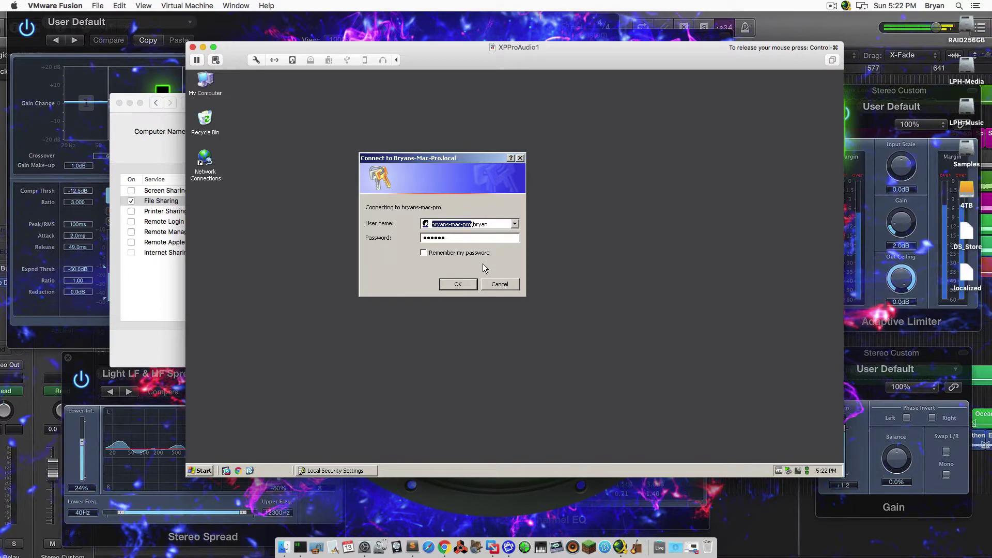
click(467, 284)
Step: Launch the local security policy editor with secpol.msc from Run
click(204, 472)
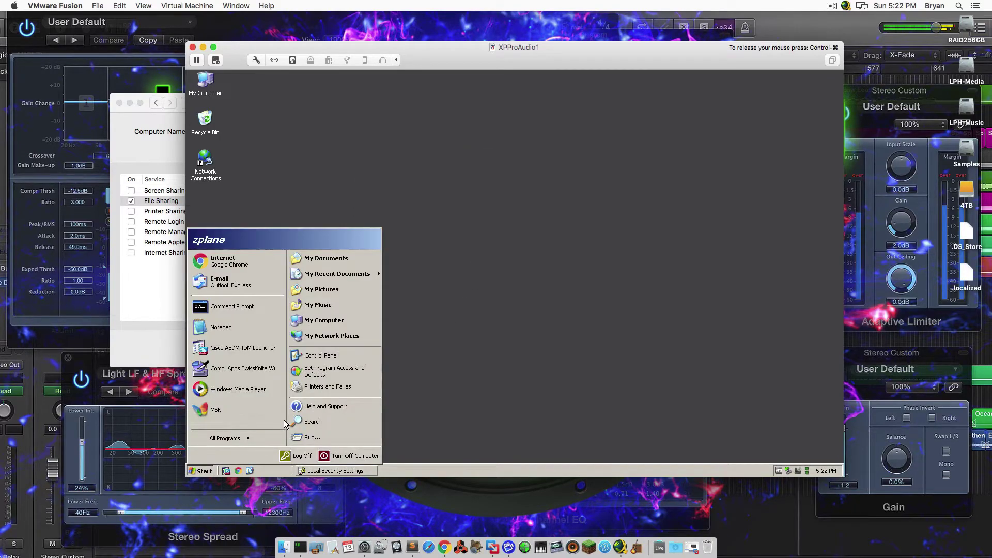
click(318, 438)
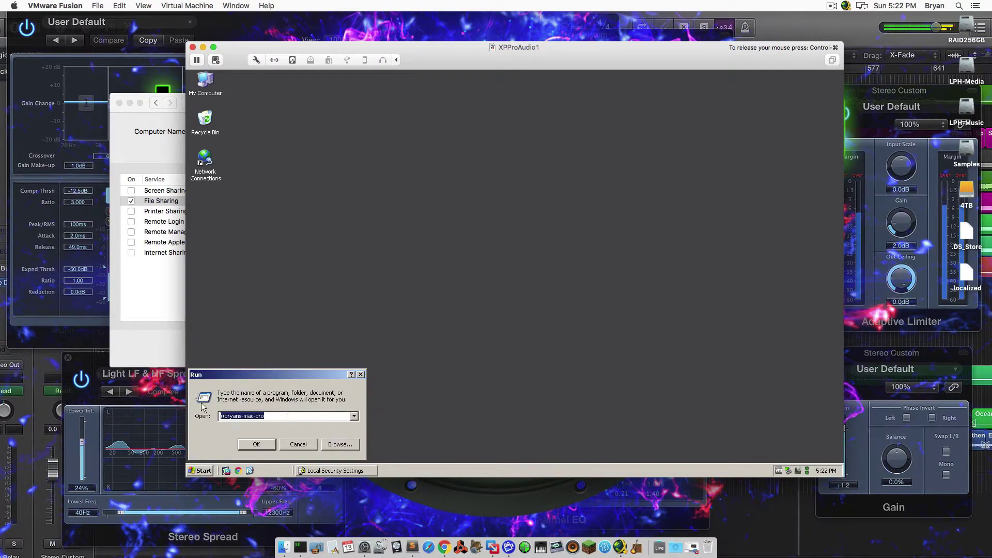
text(sec)
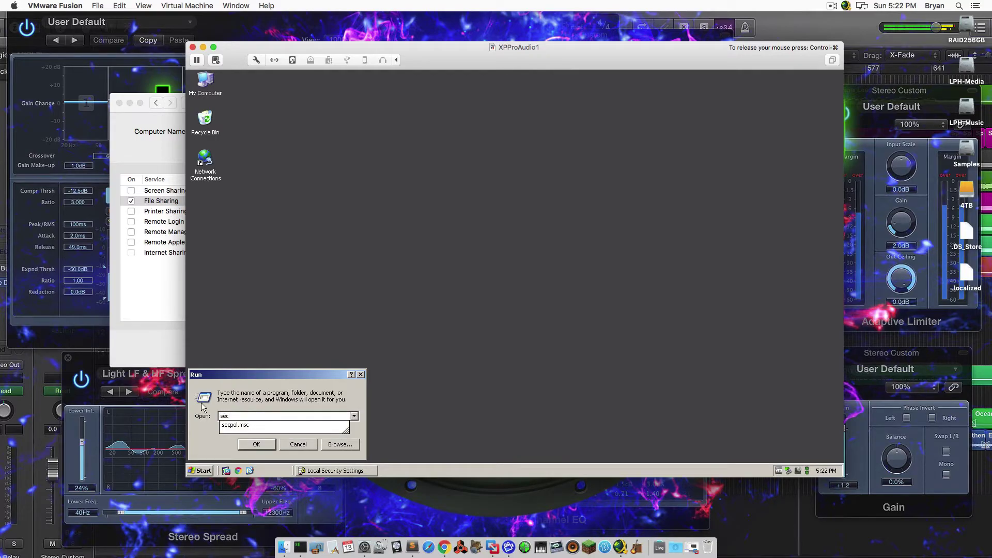
key(Down)
key(Return)
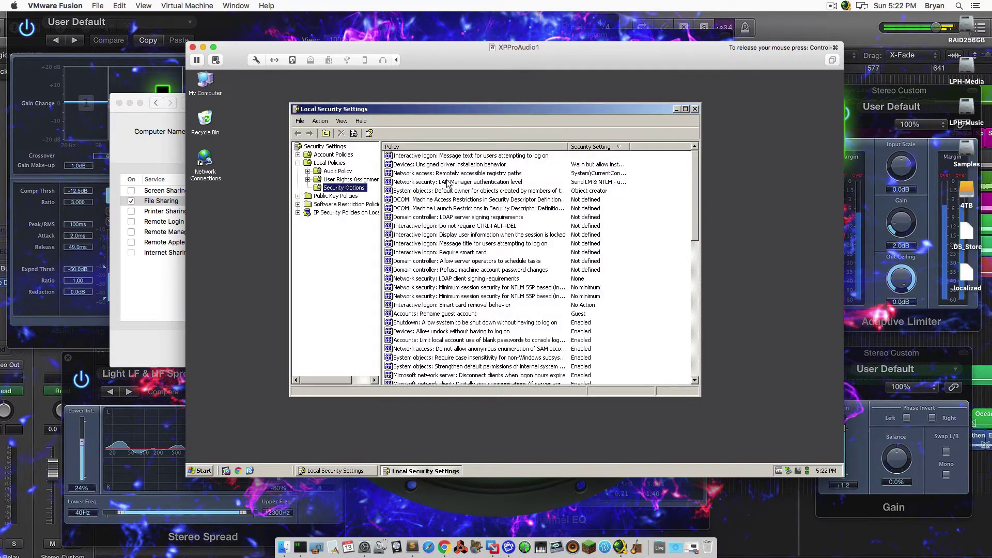
Step: Set LAN Manager authentication level to Send NTLMv2 response only and apply it
click(447, 183)
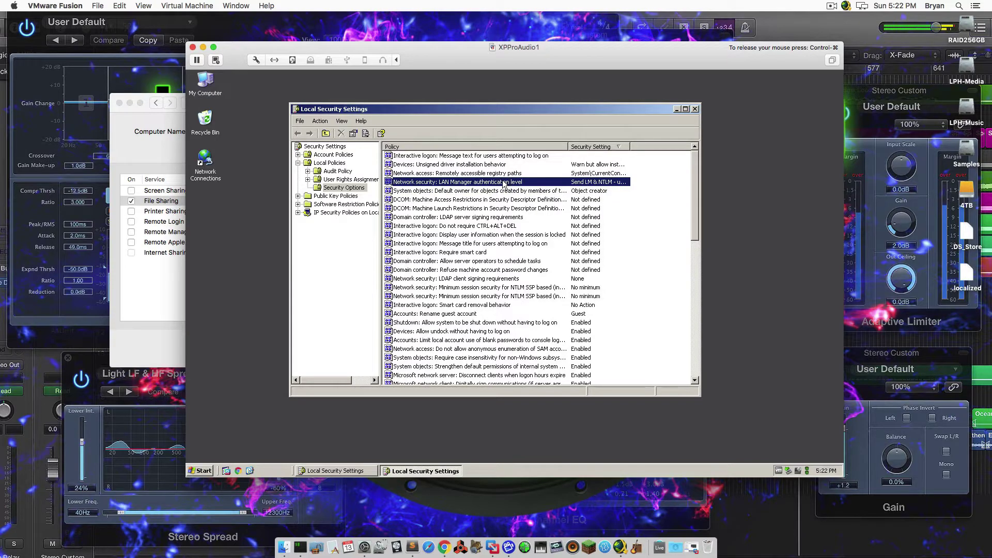
right_click(569, 181)
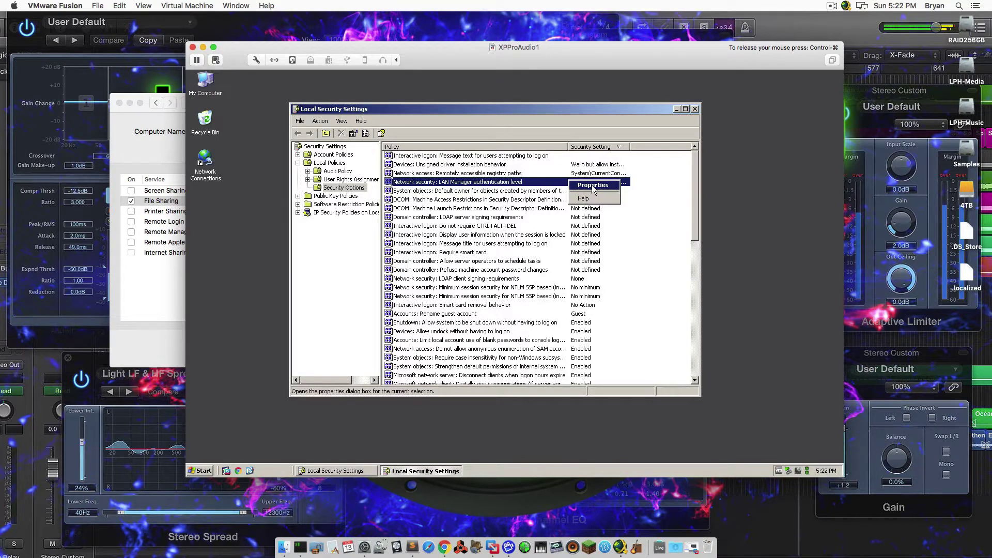
click(593, 187)
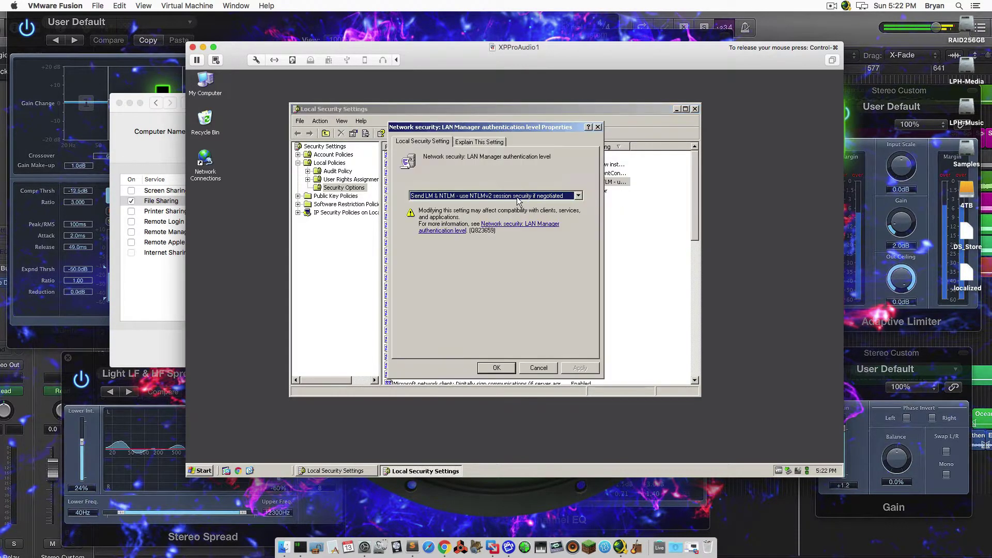
click(474, 199)
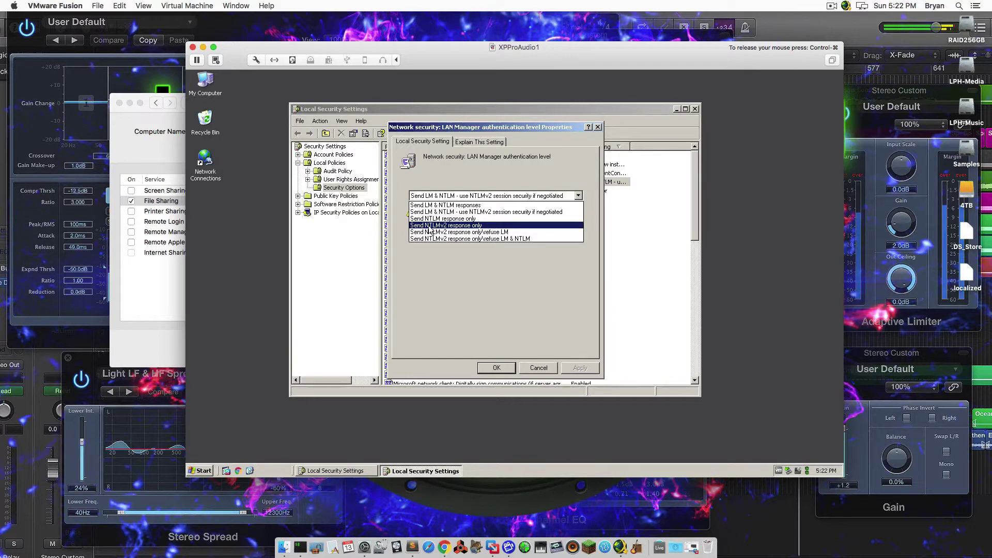
click(463, 226)
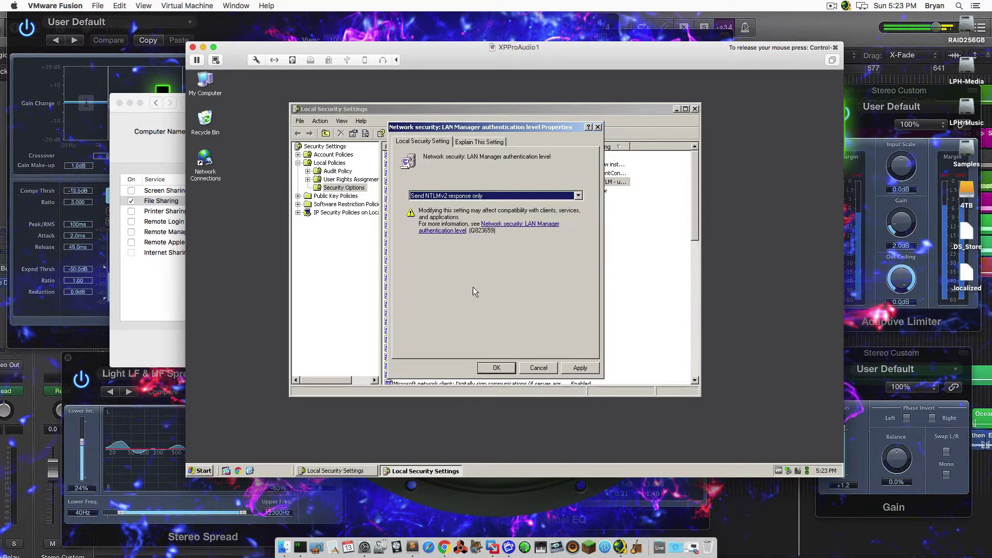
click(579, 368)
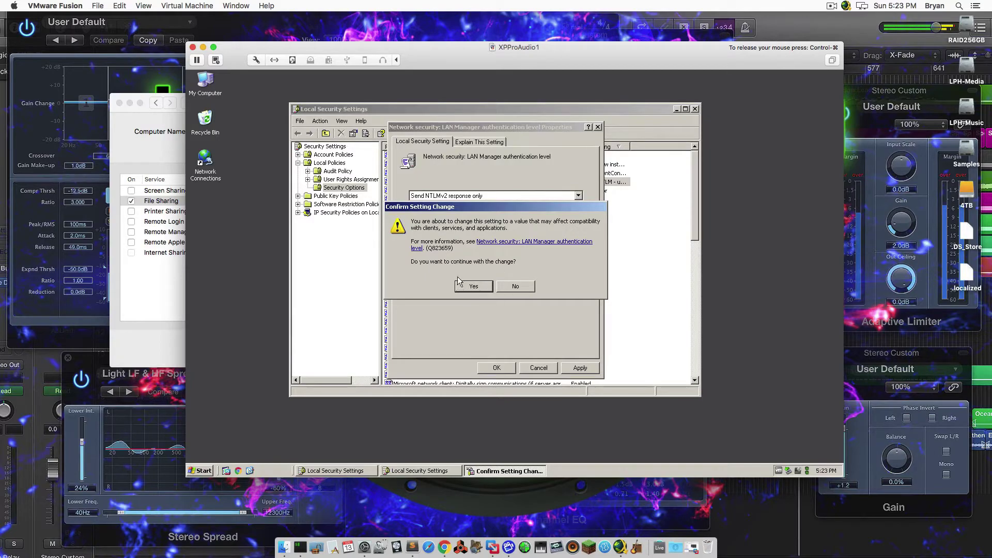
click(471, 287)
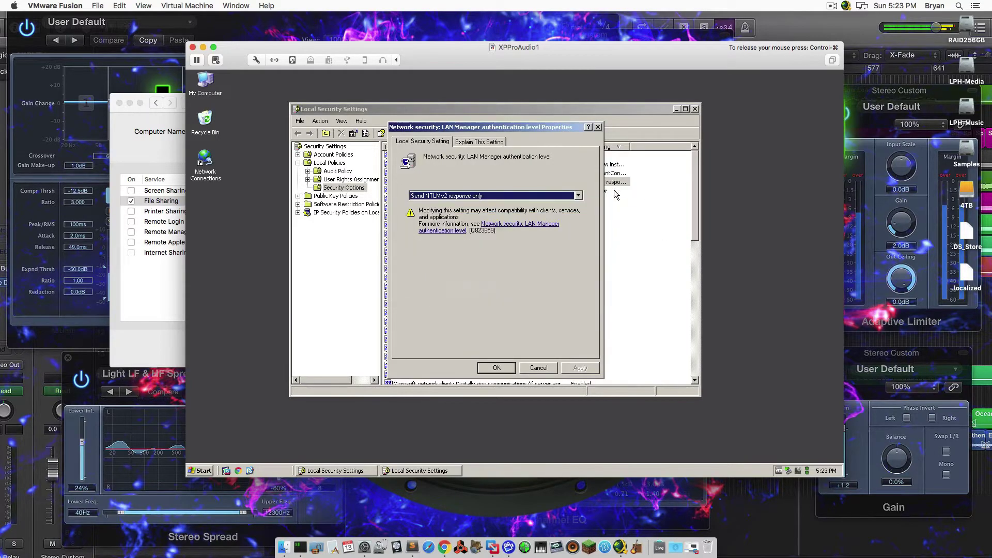
click(497, 368)
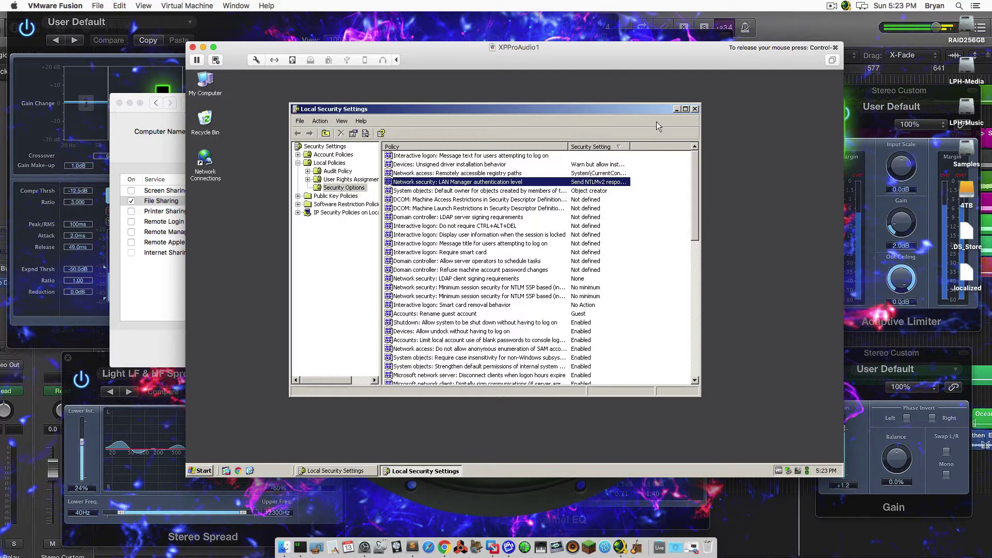
Step: Close security settings and run the Mac's \\ network path from the Run history
click(695, 109)
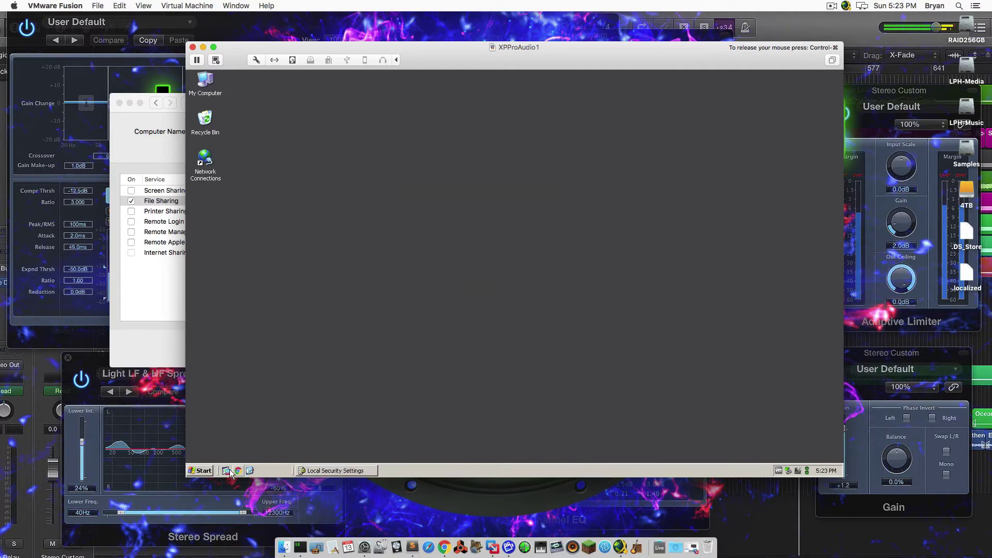
click(201, 471)
click(309, 437)
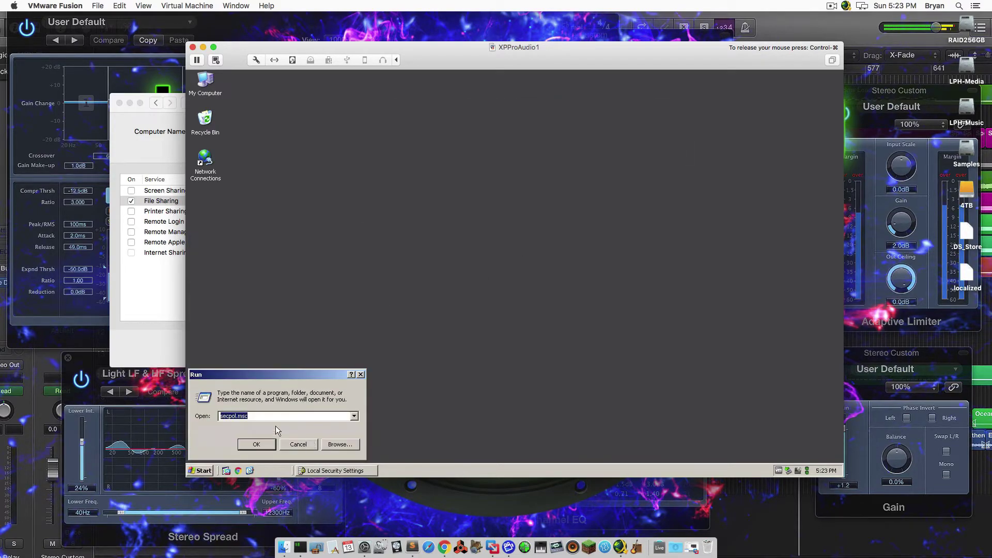
text(sec)
click(354, 416)
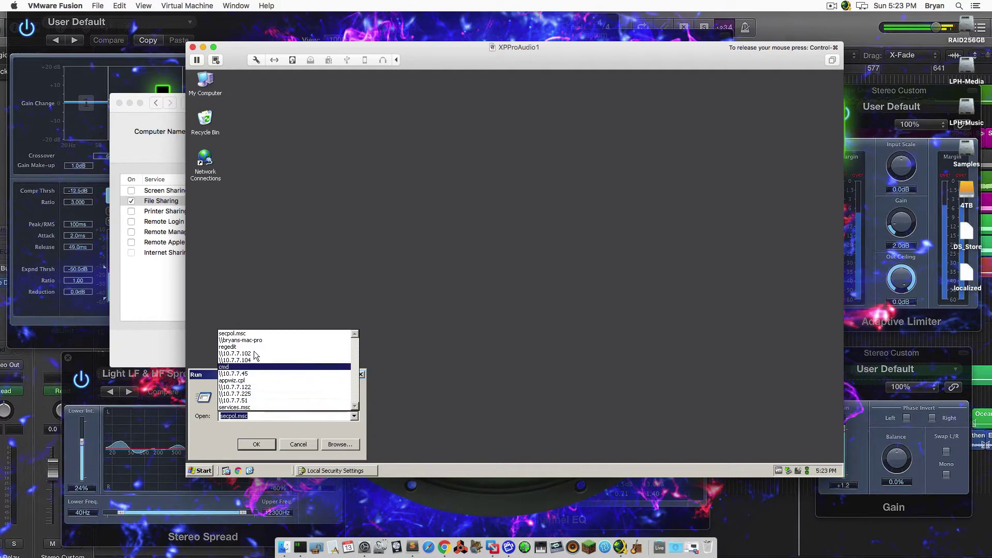
click(269, 340)
key(Return)
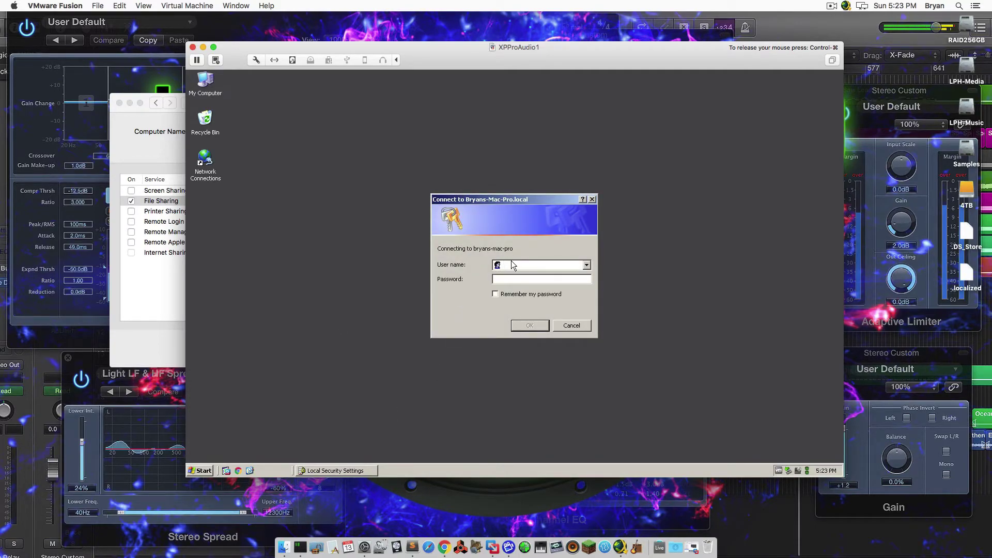
Step: Check the Mac's user accounts, then log in with that account's user name and password
text(bryan)
key(ctrl+super)
click(131, 318)
key(super+l)
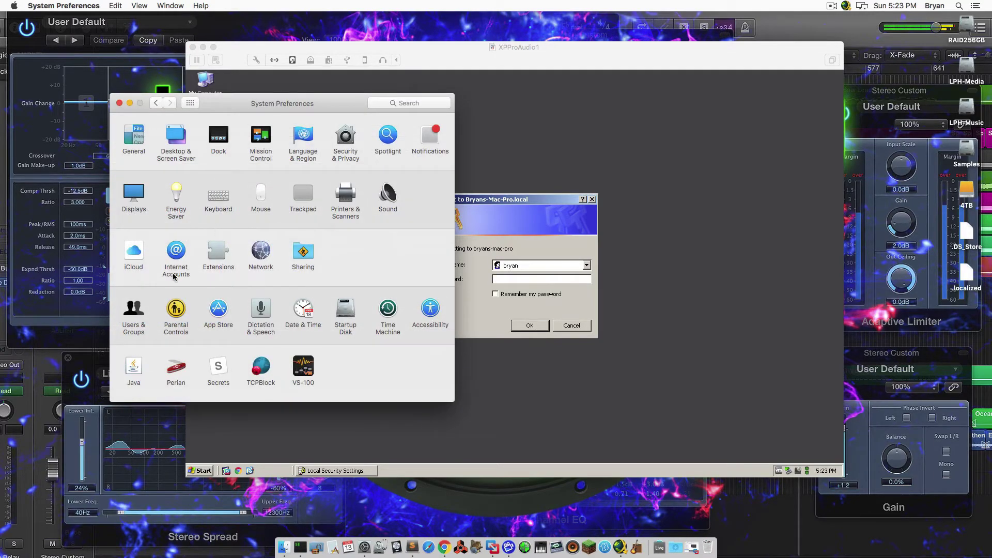
click(132, 312)
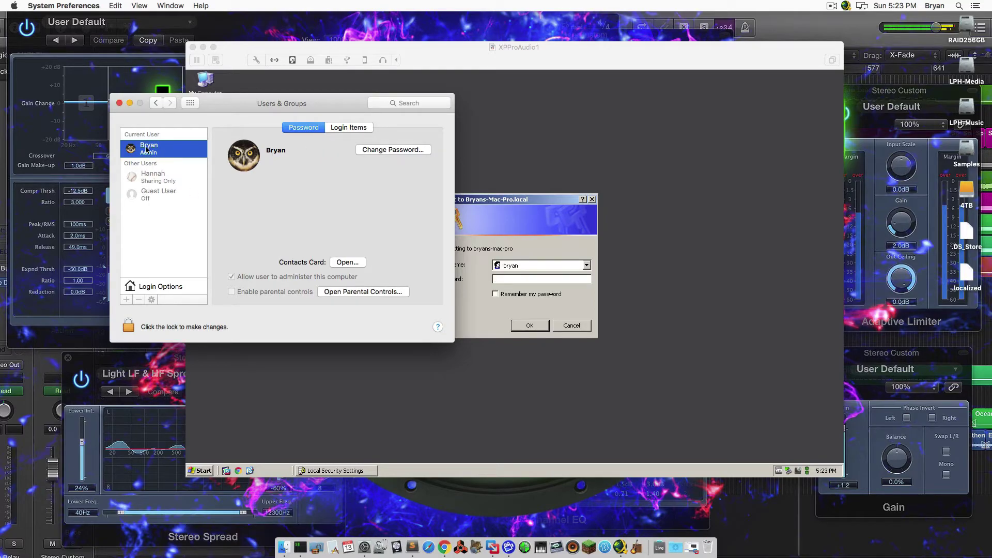
click(515, 280)
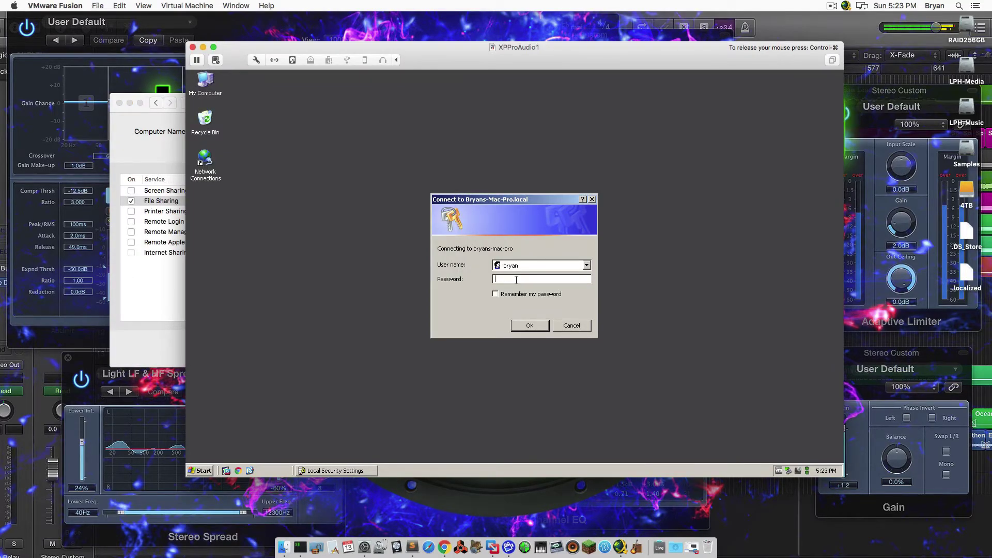
text(••••••)
click(497, 293)
key(Return)
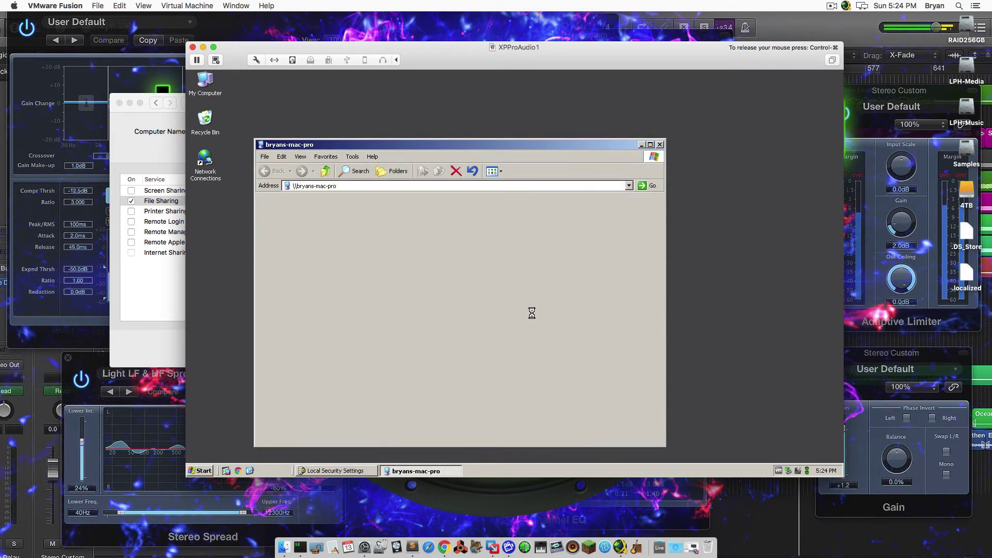
Step: Move the Mac shares window into view and marquee-select, then deselect, the share folders
drag(467, 142, 533, 105)
drag(344, 237, 337, 171)
click(375, 252)
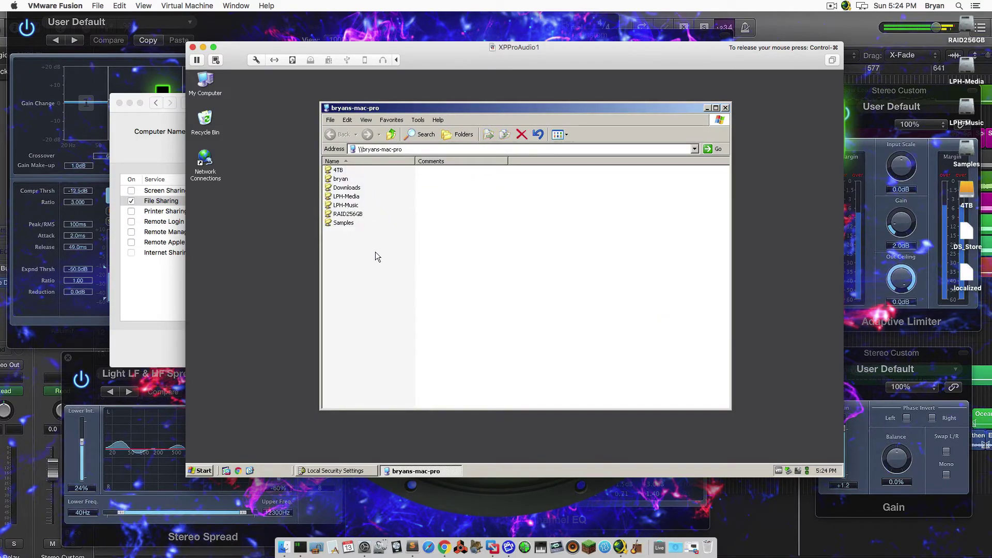
drag(341, 246, 395, 172)
click(465, 313)
drag(587, 112, 492, 92)
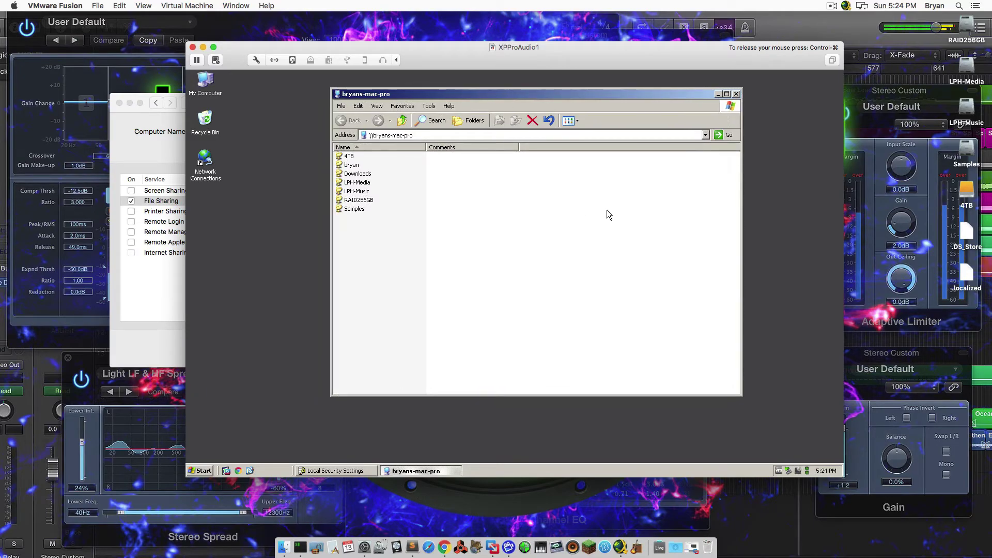